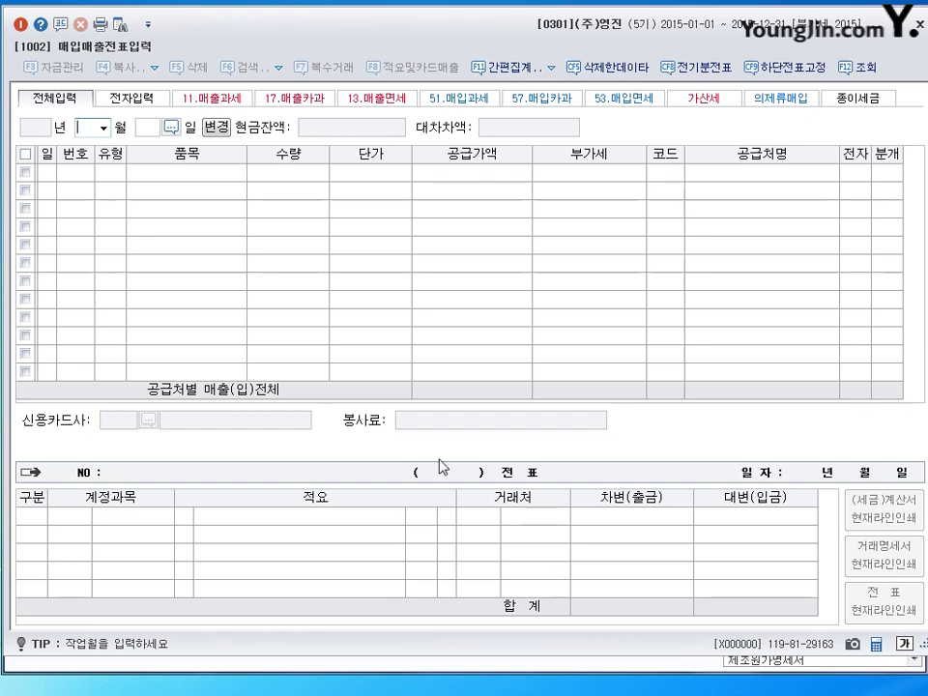
- Set the slip period to month 01 of 2015 and leave the day blank to work on the whole month
click(103, 129)
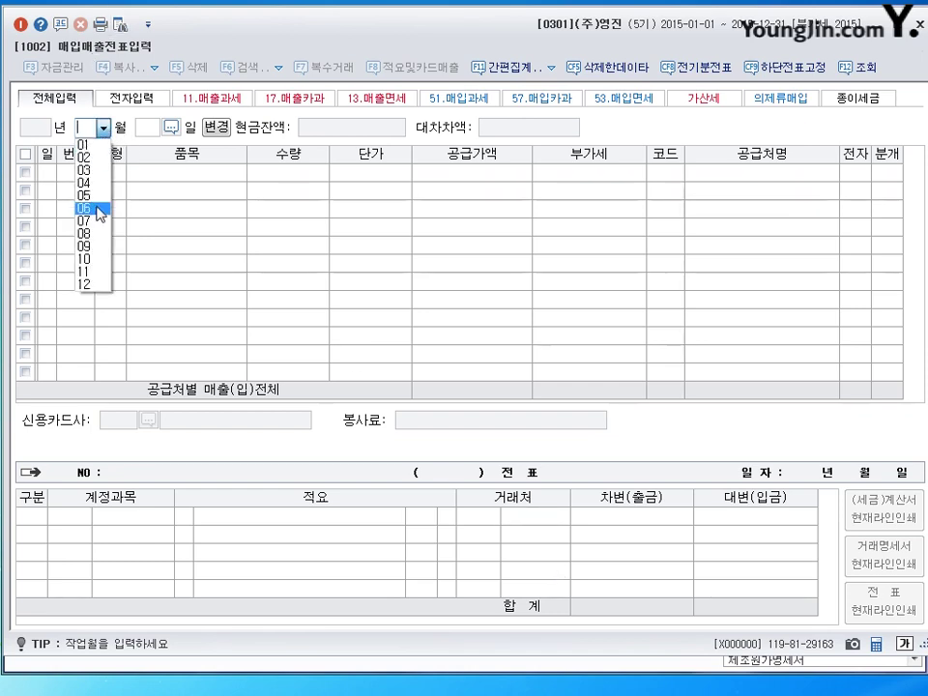
click(100, 143)
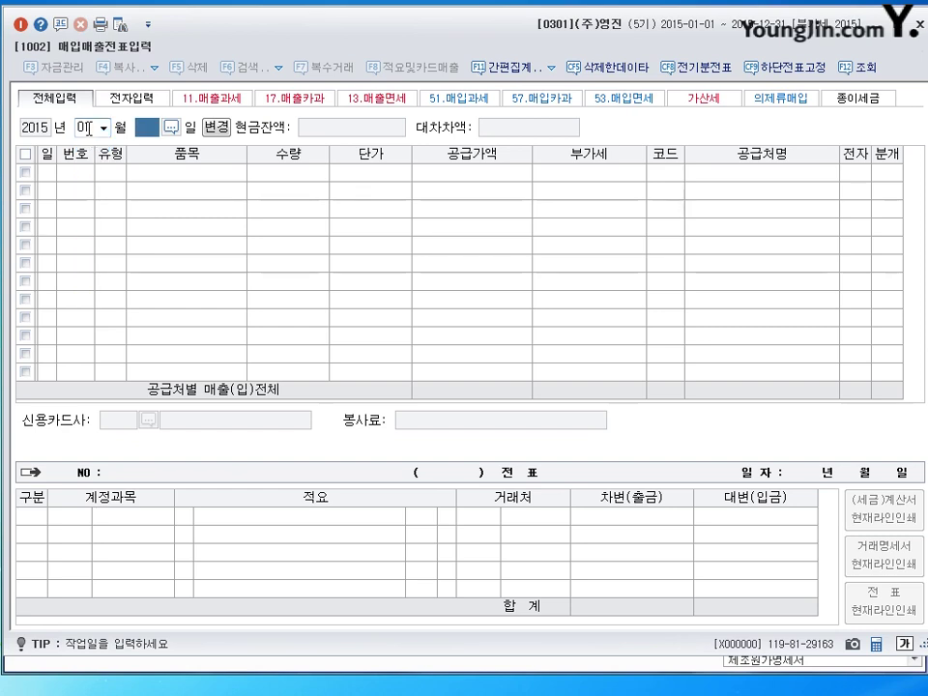
click(103, 129)
click(104, 128)
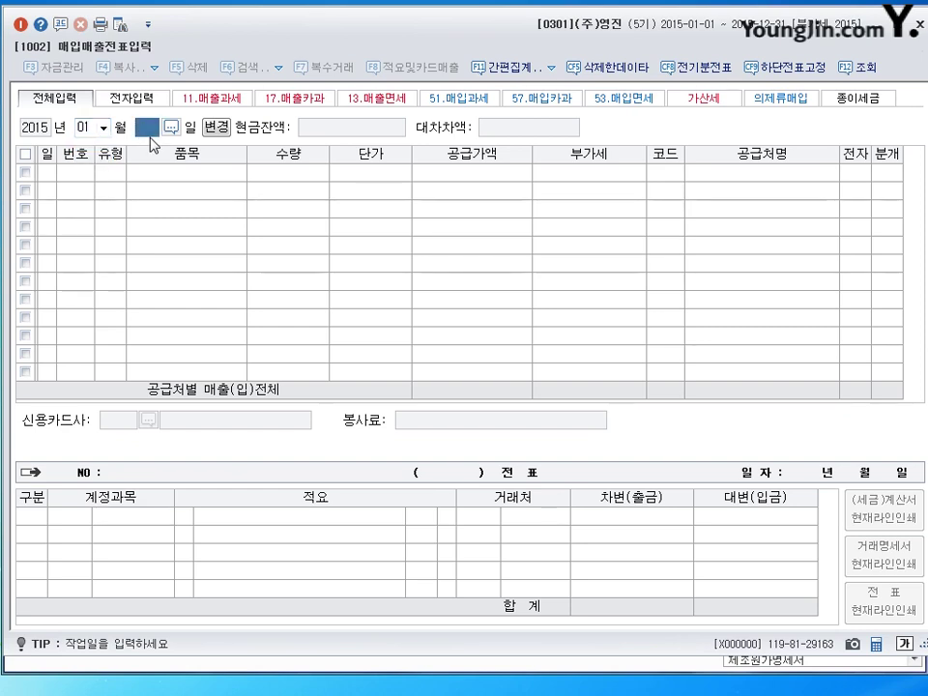
click(104, 129)
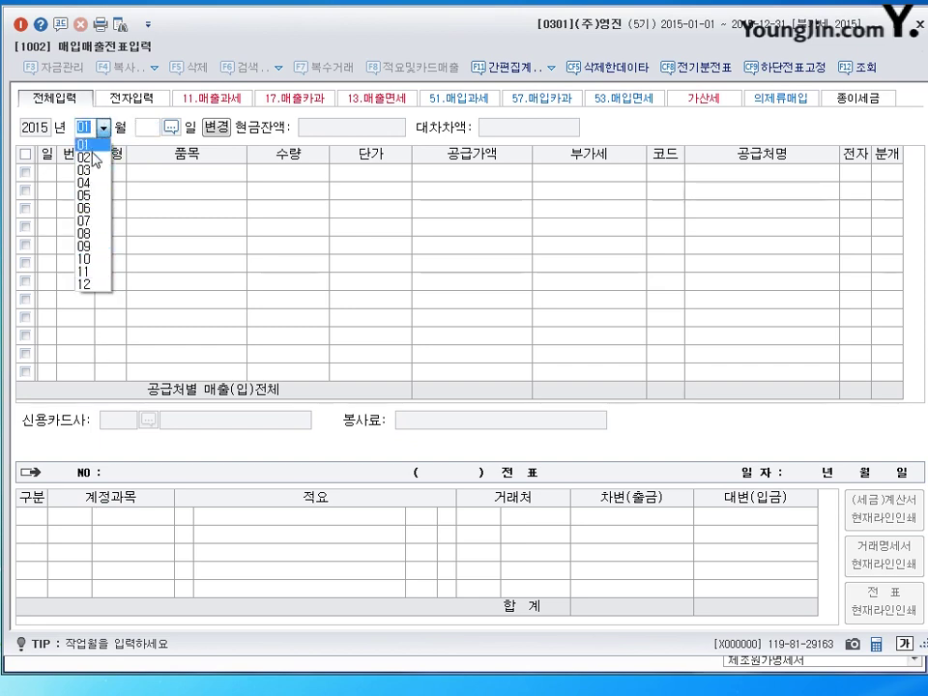
click(148, 130)
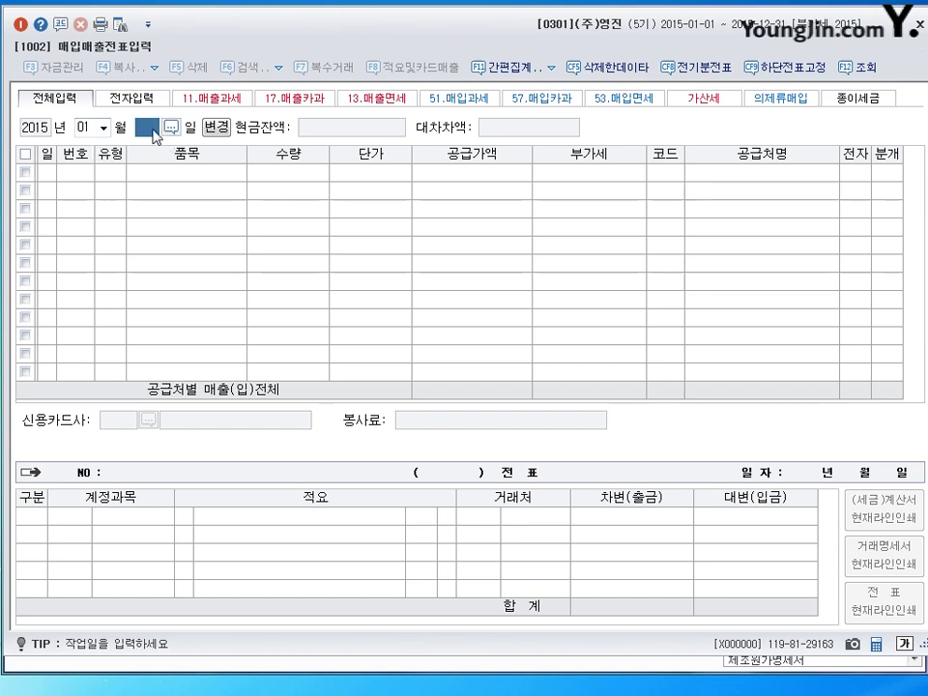
key(Return)
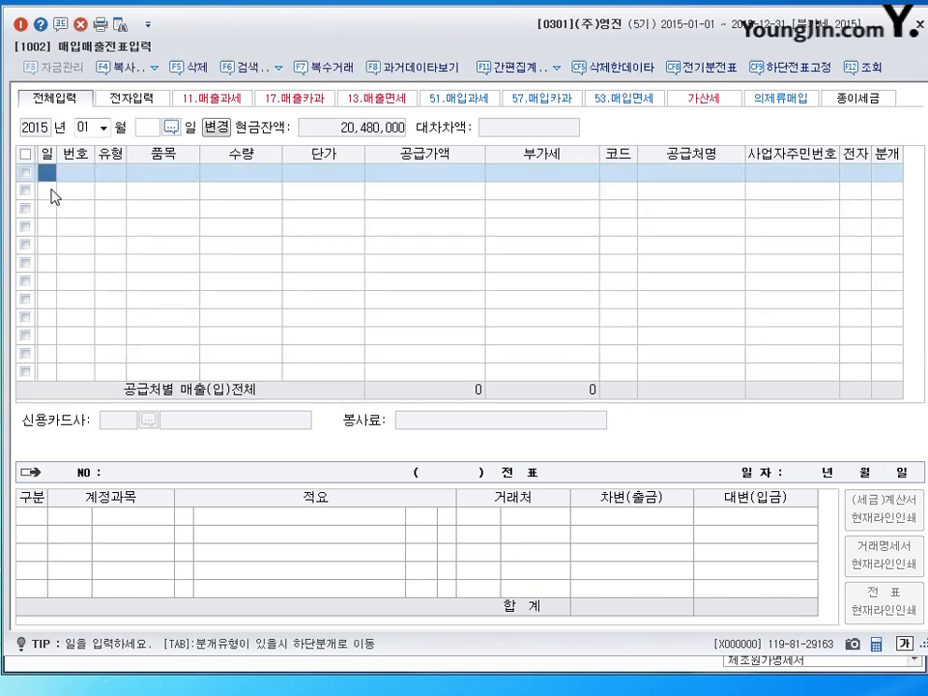
text(1)
key(Return)
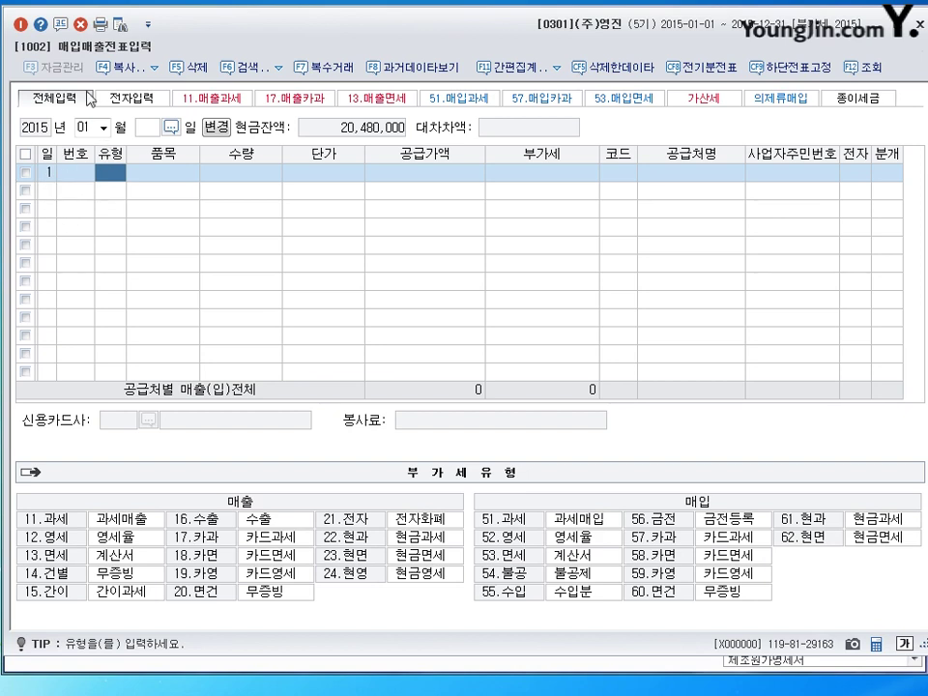
click(146, 128)
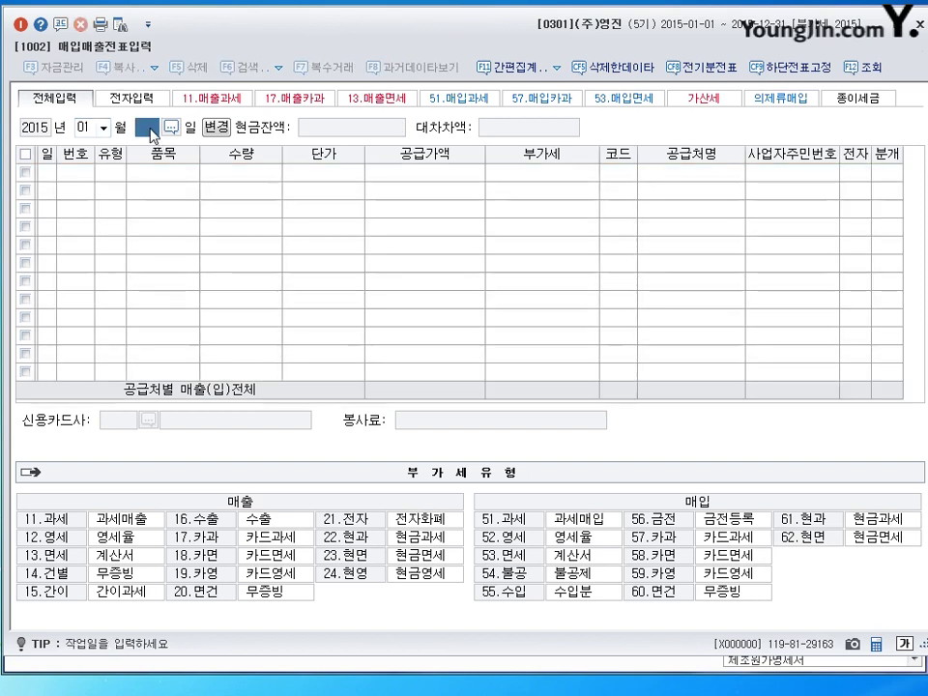
text(1)
key(Return)
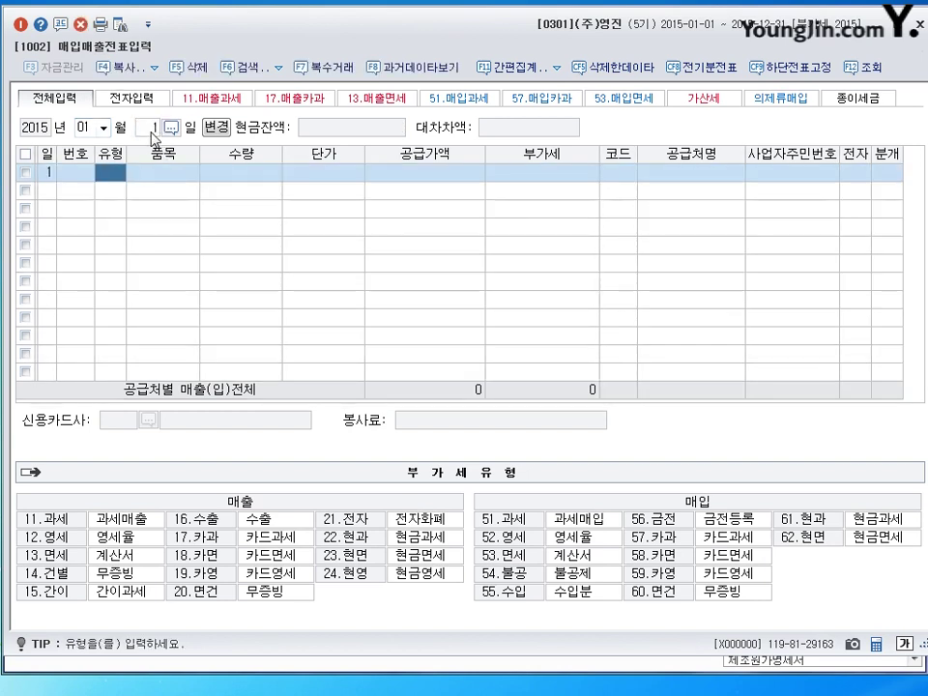
click(147, 129)
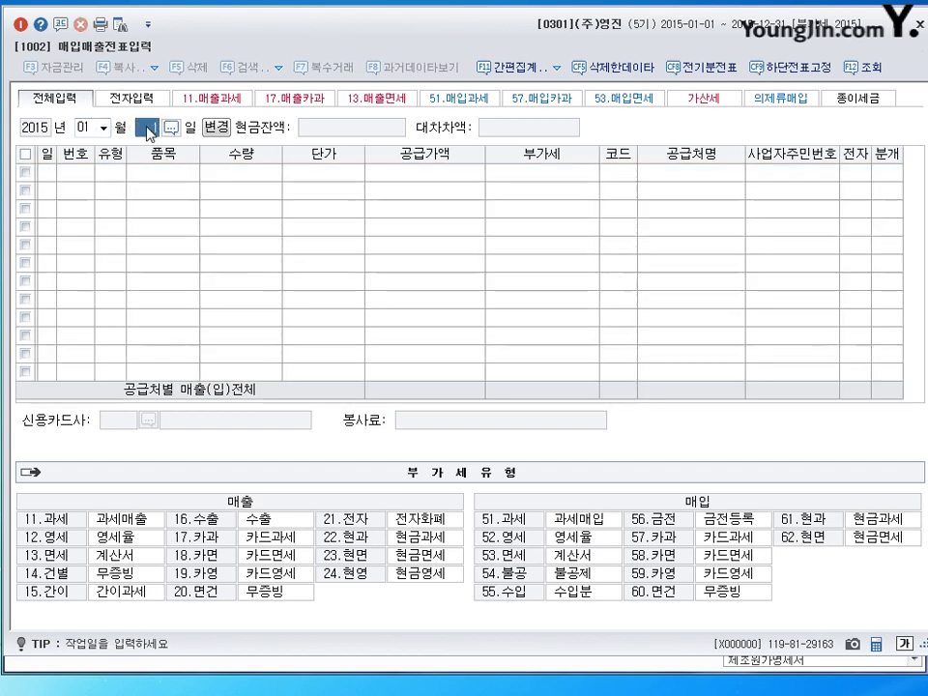
key(Return)
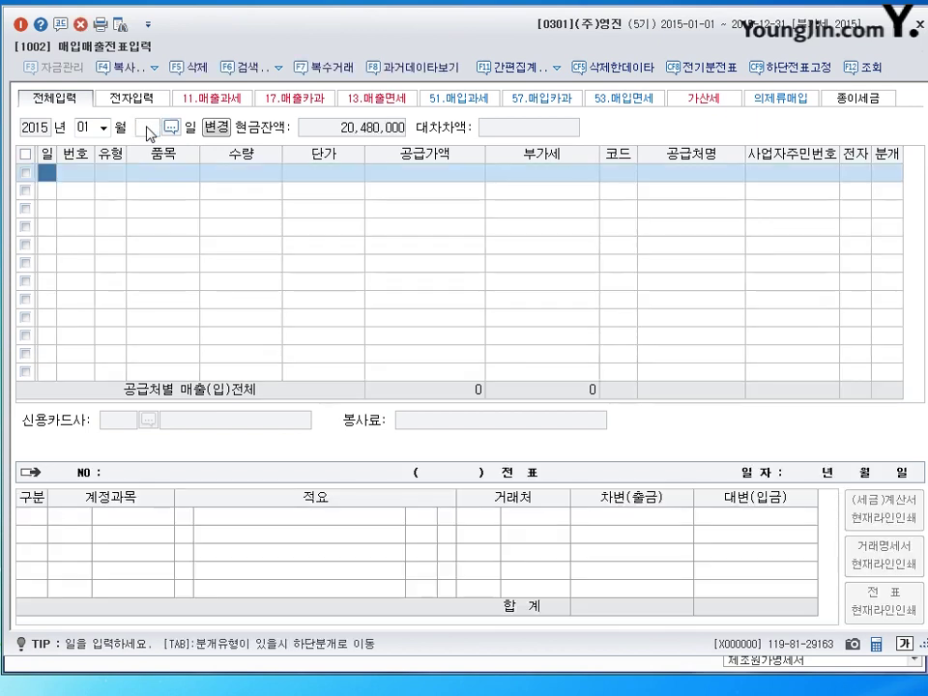
- Enter day 1 in the first slip row and set its VAT type to 11.과세 (taxable sales)
text(1)
key(Return)
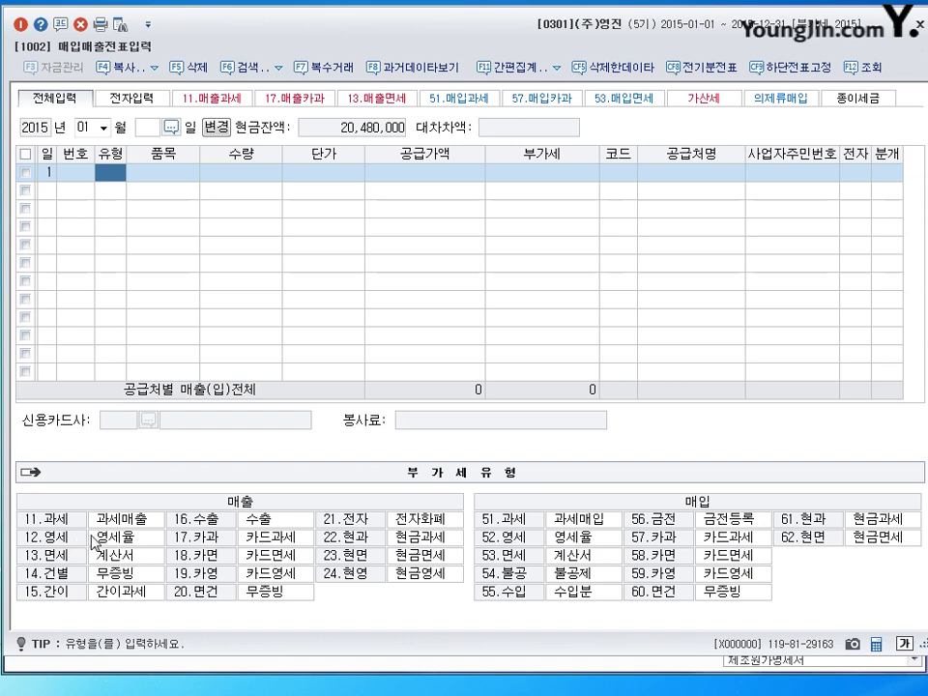
click(36, 522)
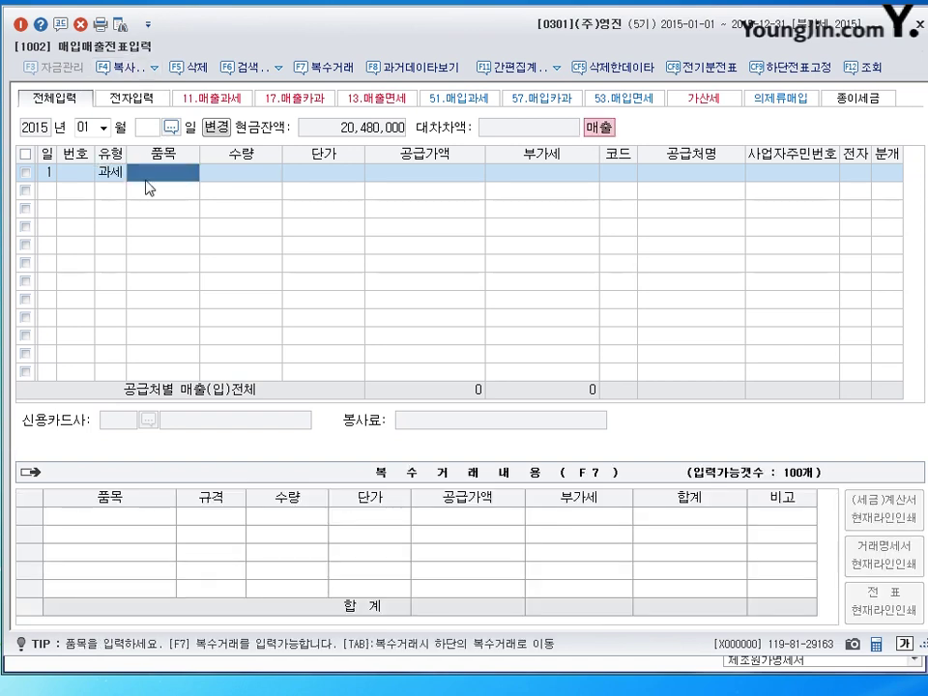
click(119, 174)
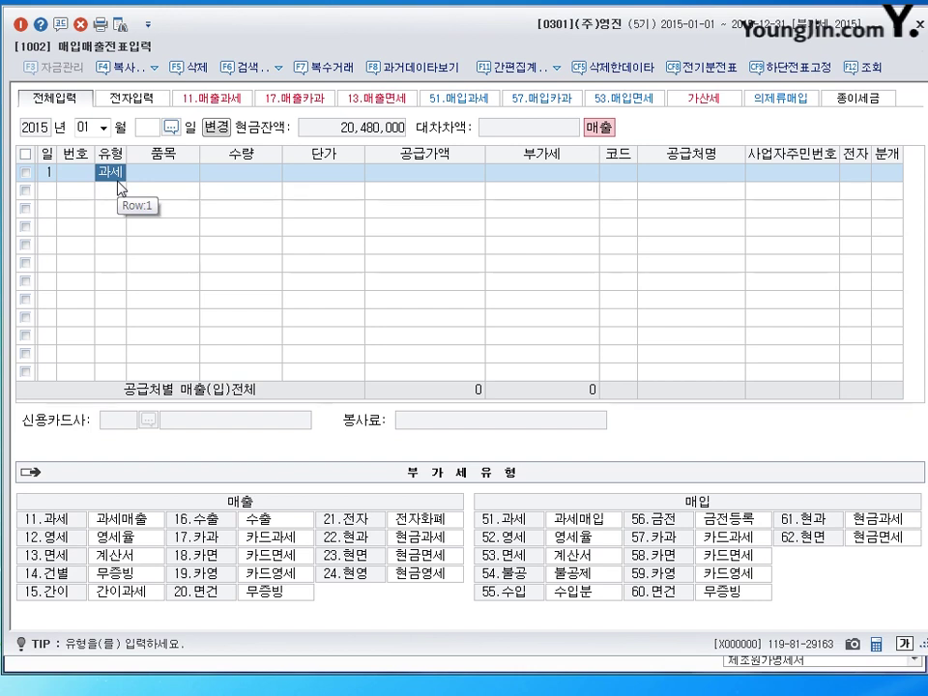
key(Return)
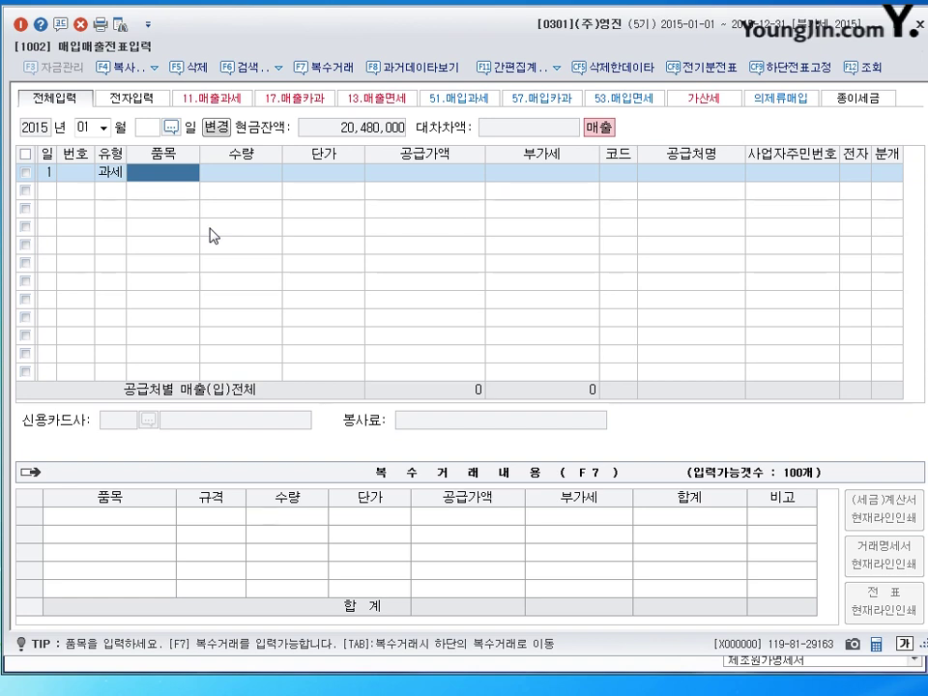
- Enter 제품 as the item of the first slip row, leaving quantity and unit price blank
text(ㅈ)
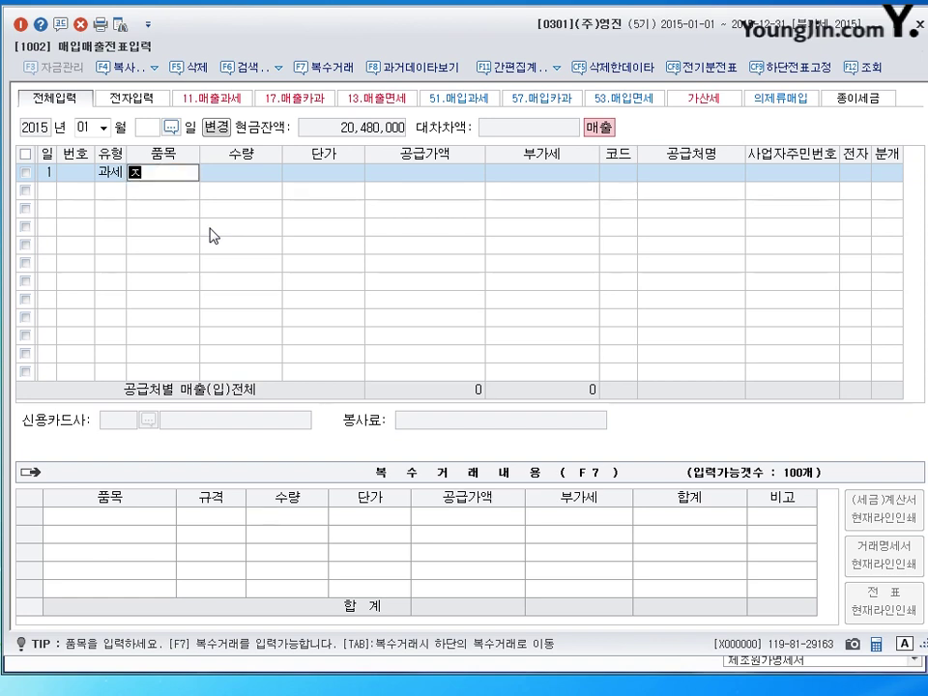
text(ㅔ품)
key(Return)
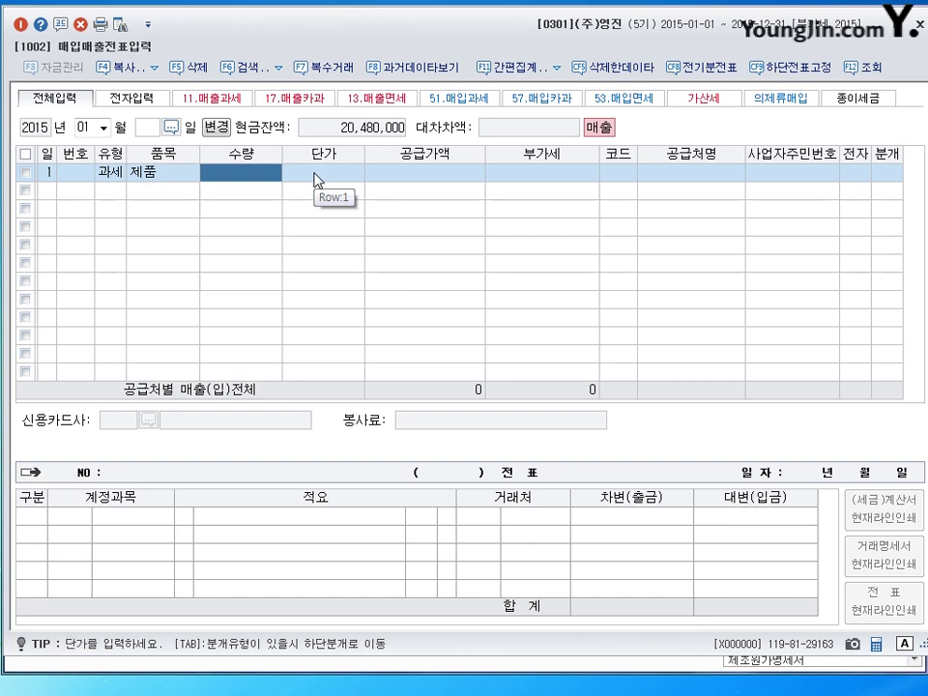
key(Return)
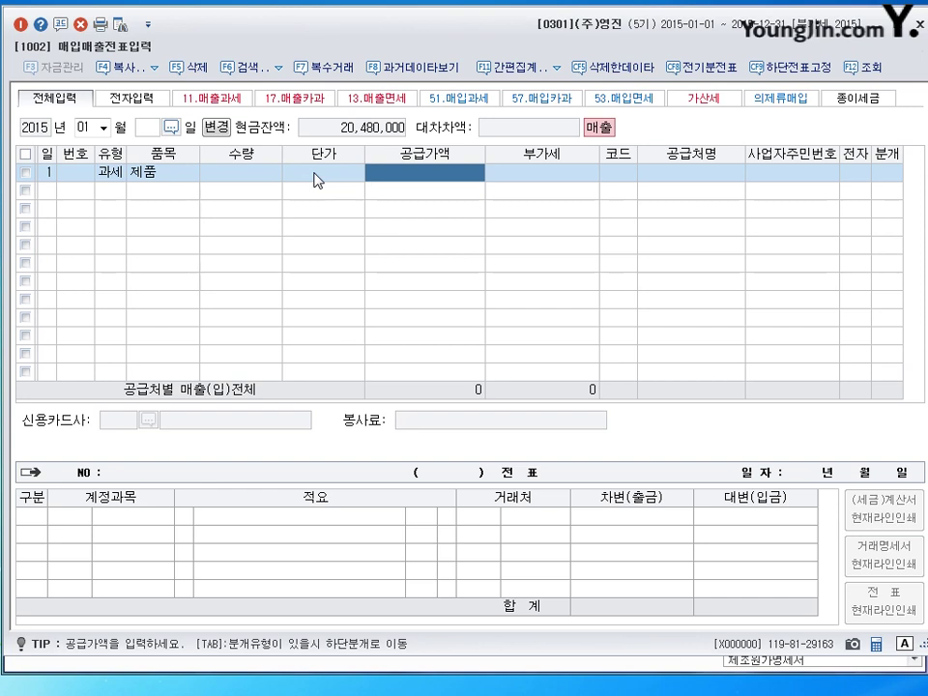
key(shift+Tab)
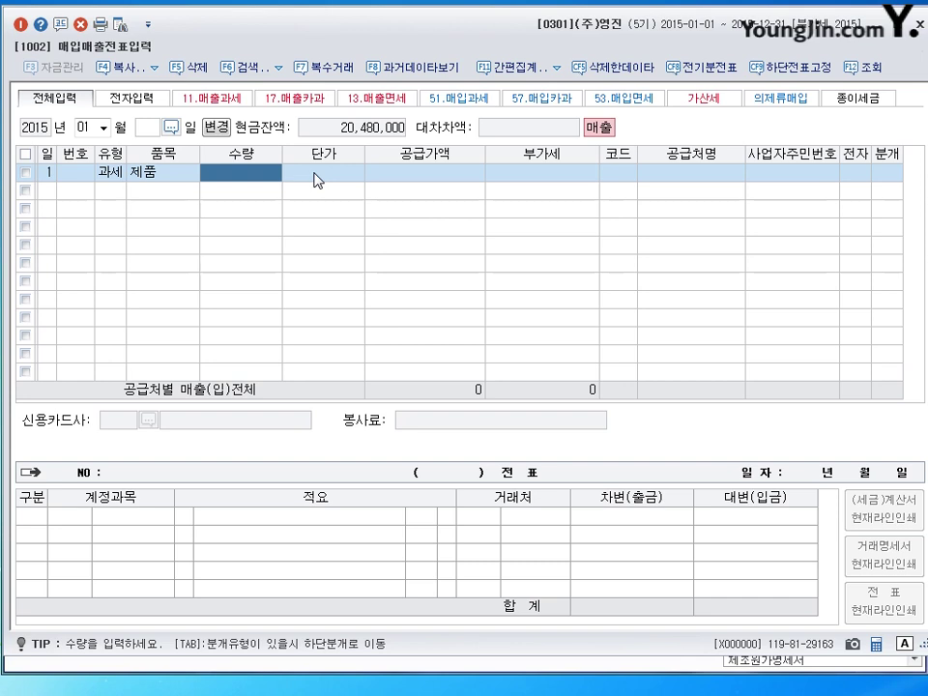
key(shift+Tab)
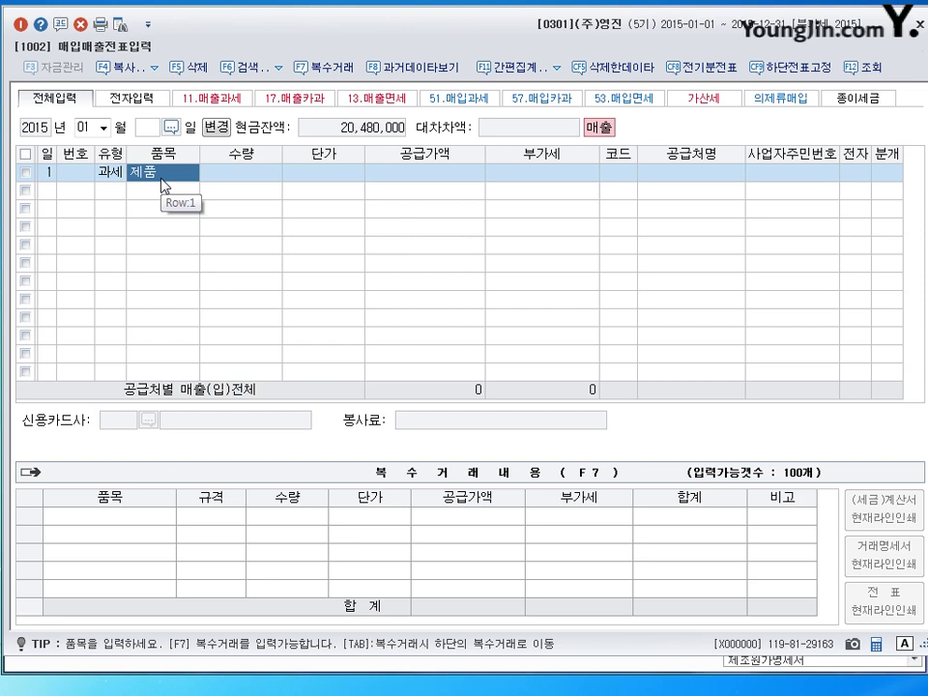
- Start the multiple-item entry (복수거래) for the slip and add 전자제품1 with a supply value of 1,000,000
click(325, 69)
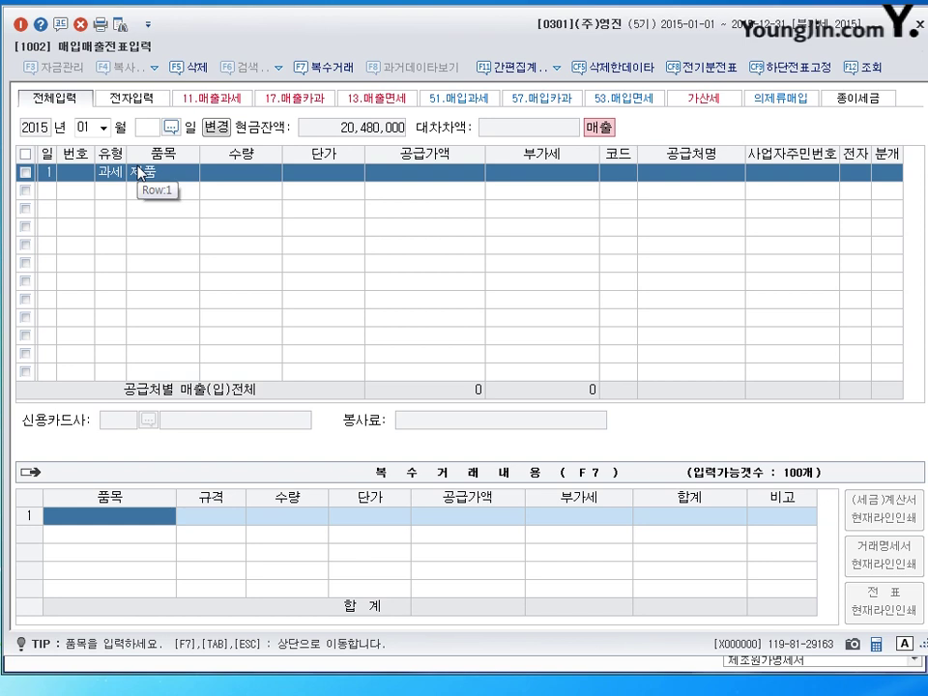
text(제)
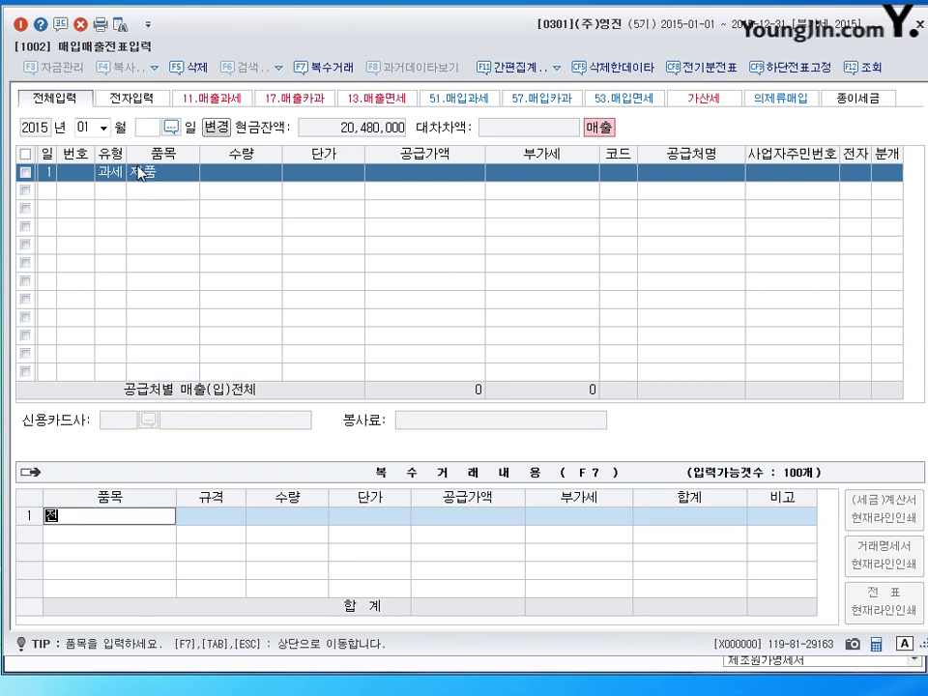
text(ㄴㅅ)
key(BackSpace)
text(ㅈㅏㅈㅔㅍㅜㅁ)
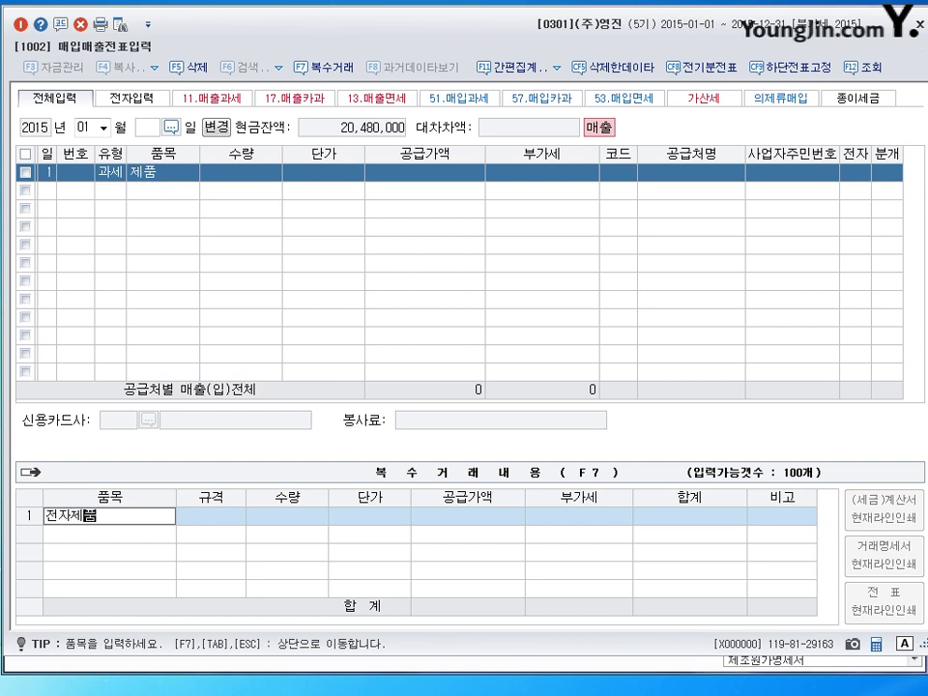
text(1)
key(Tab)
key(Tab)
key(Tab)
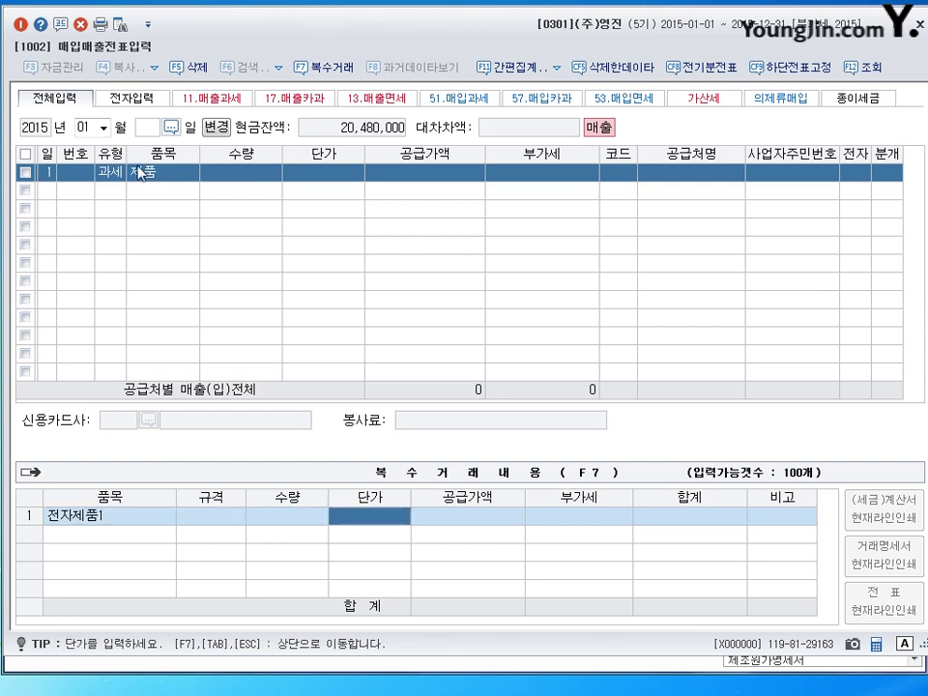
key(Tab)
text(1000000)
key(Tab)
key(Tab)
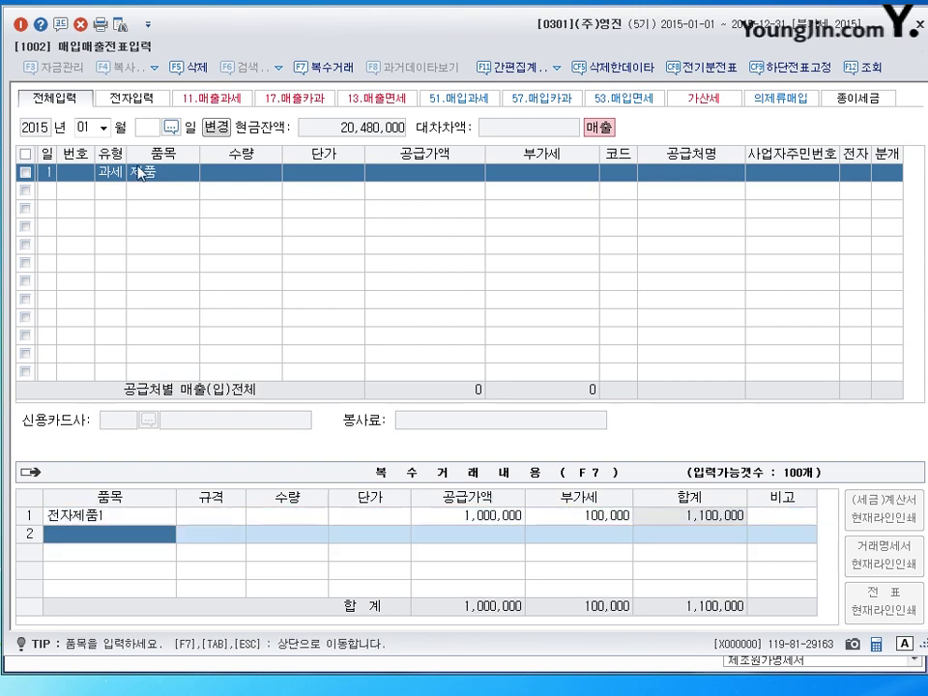
- Add 전자제품2 with a supply value of 500,000 as the second item and return to the slip row
text(ㅈㅓㄴㅈㅏㅈ)
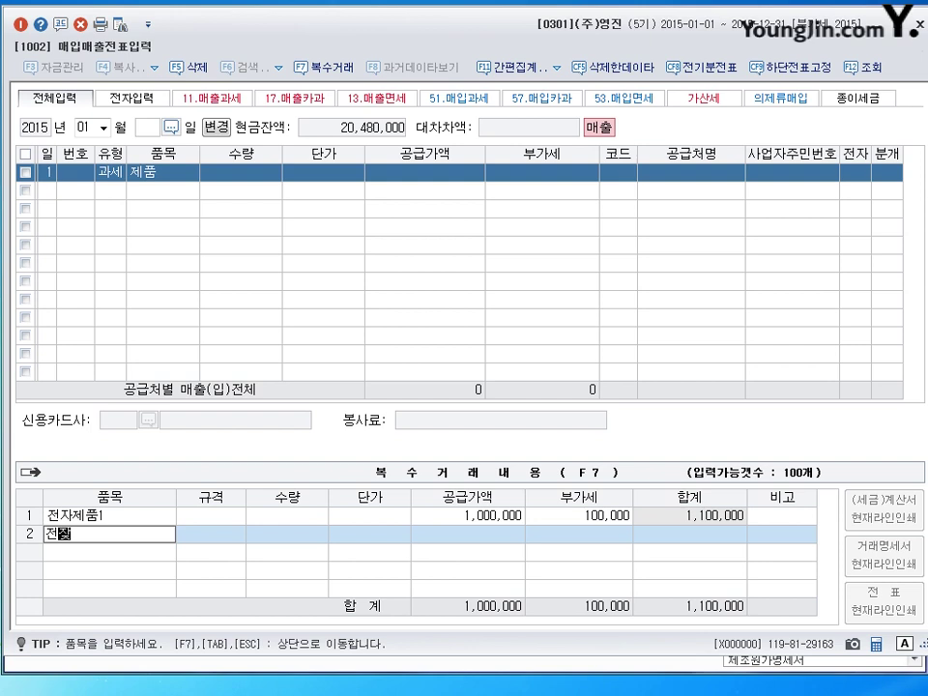
text(ㅔㅍㅜㅁ)
text(2)
key(Tab)
key(Tab)
key(Tab)
key(Tab)
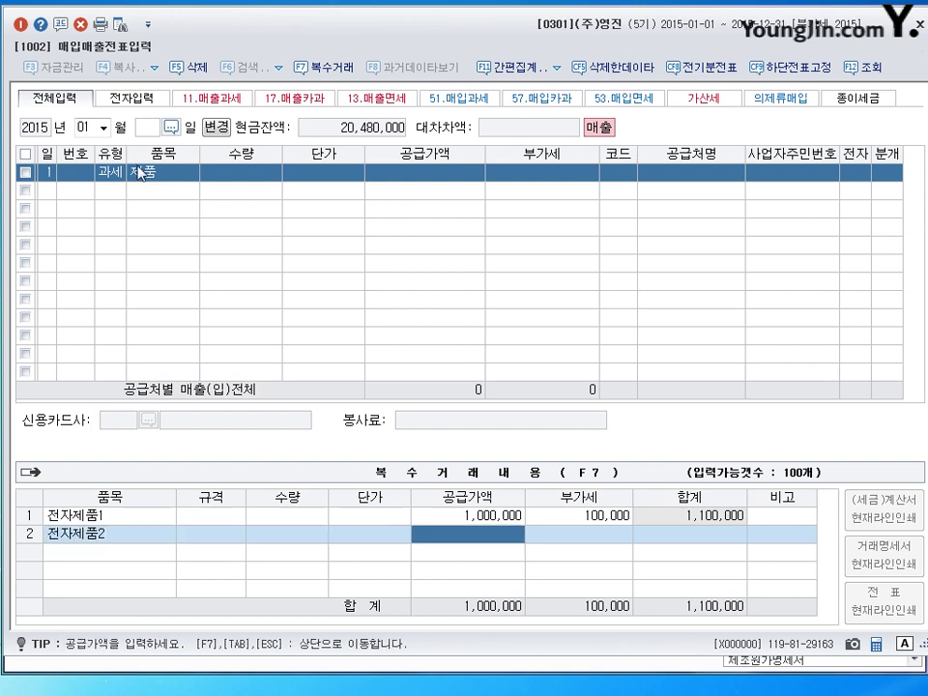
text(5000000)
key(Tab)
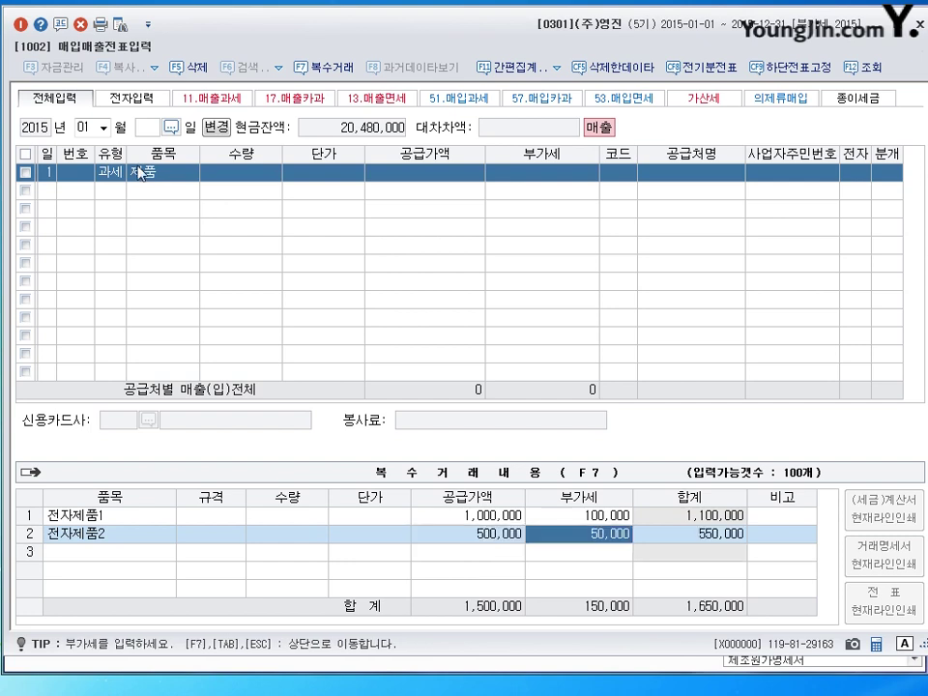
key(Tab)
key(Tab)
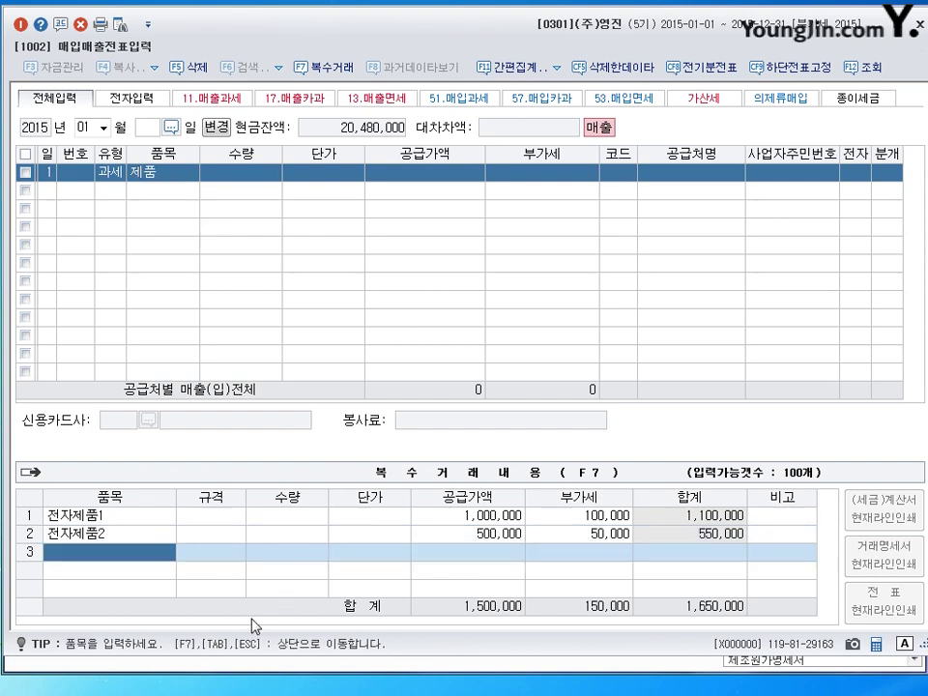
key(Tab)
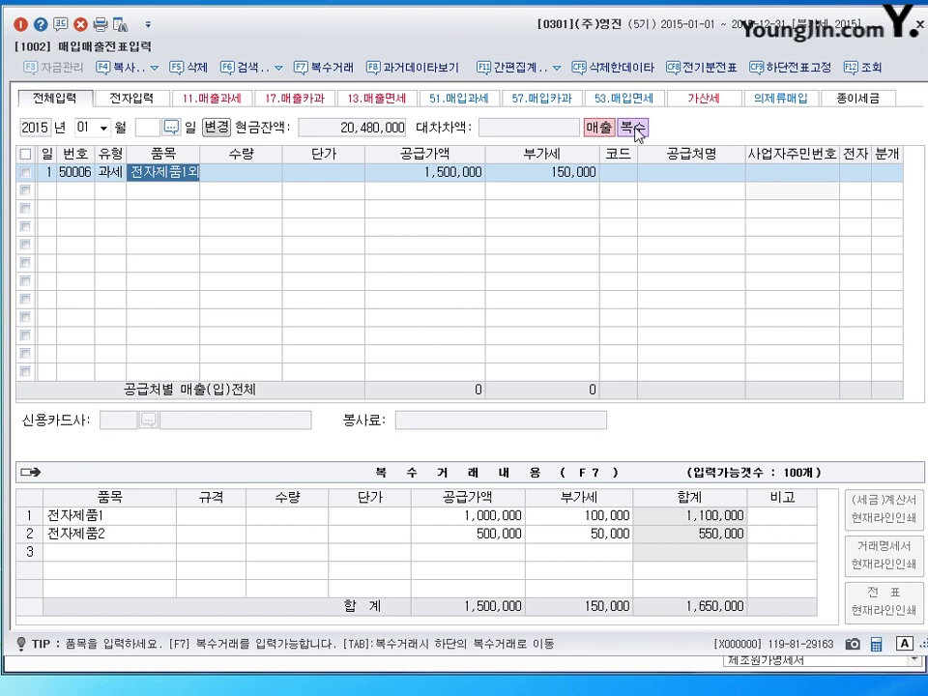
click(614, 180)
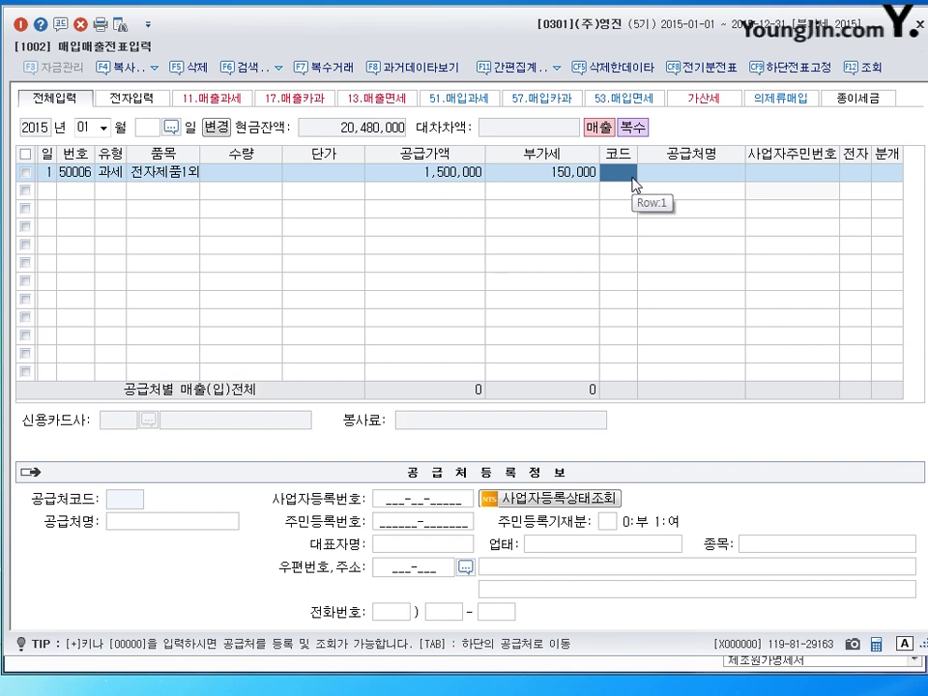
text(이ㄱ)
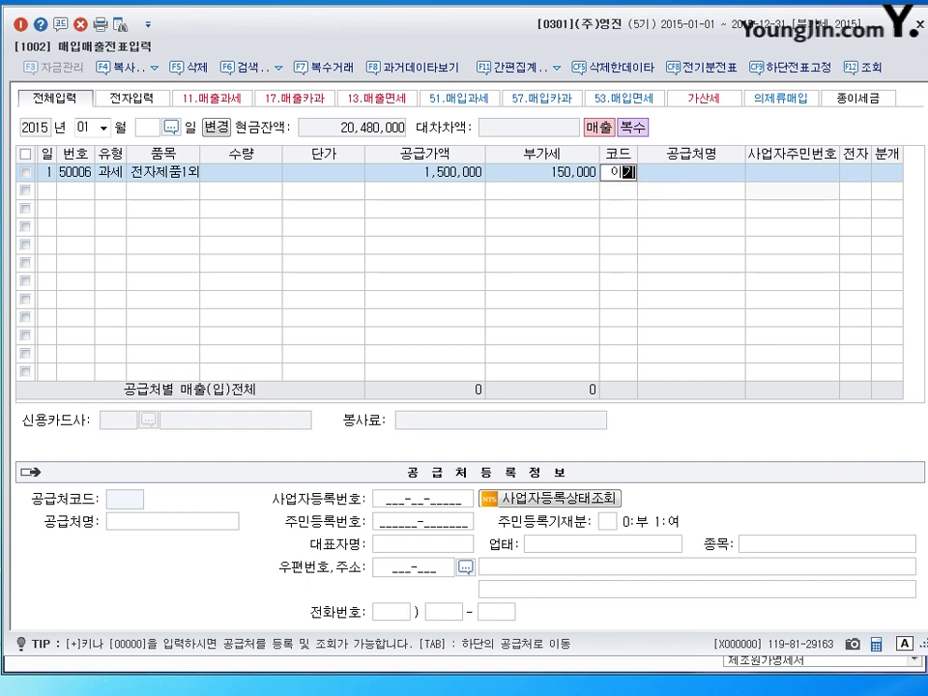
text(ㅔ)
key(Return)
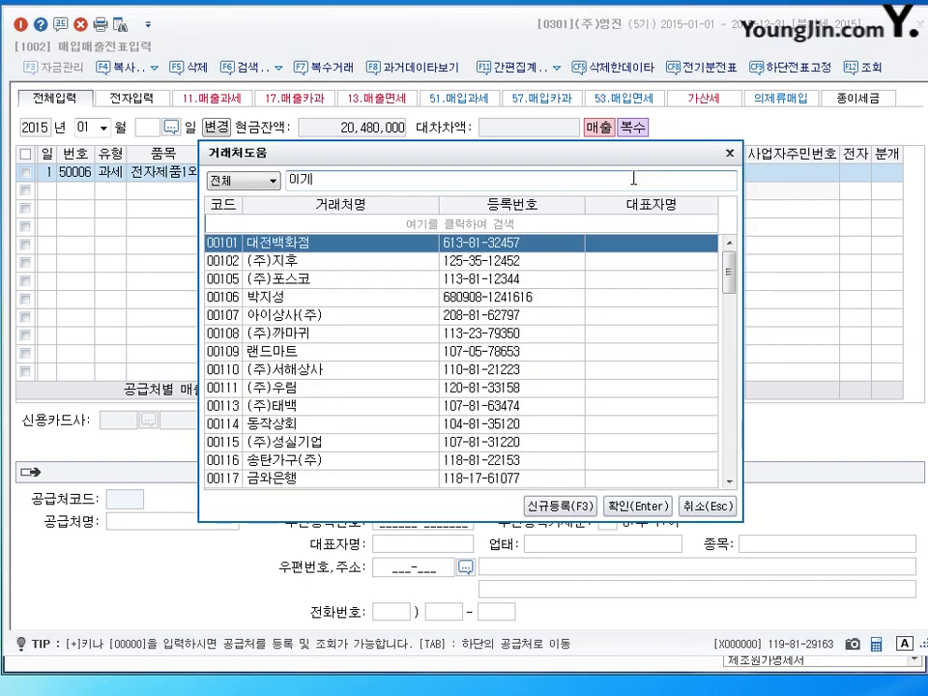
key(BackSpace)
key(BackSpace)
key(Escape)
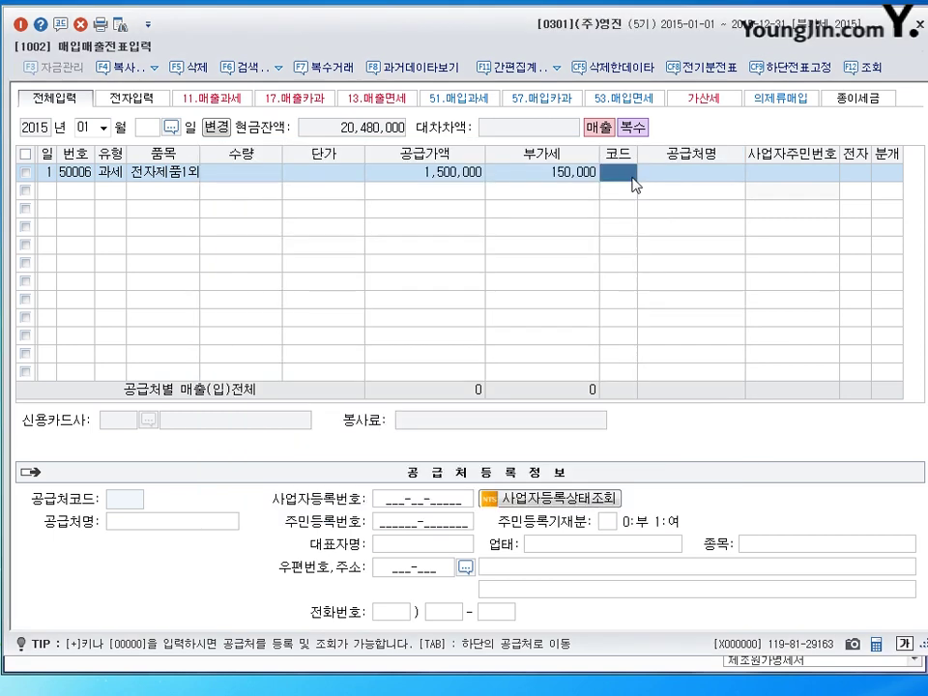
- Look up 성실 as the customer of the first slip row and assign (주)성실기업
click(633, 180)
text(실)
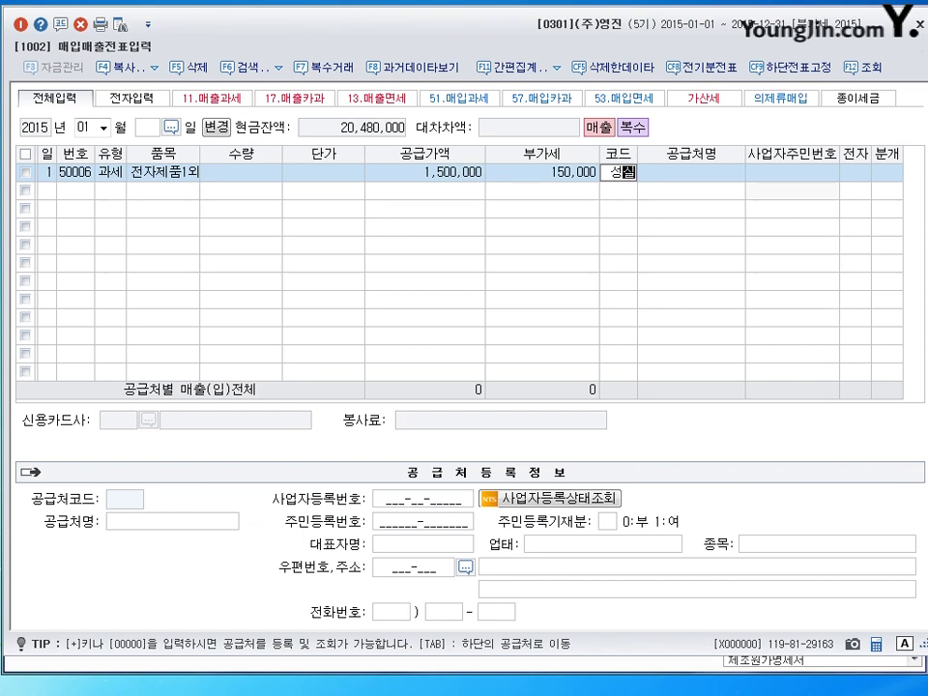
key(Return)
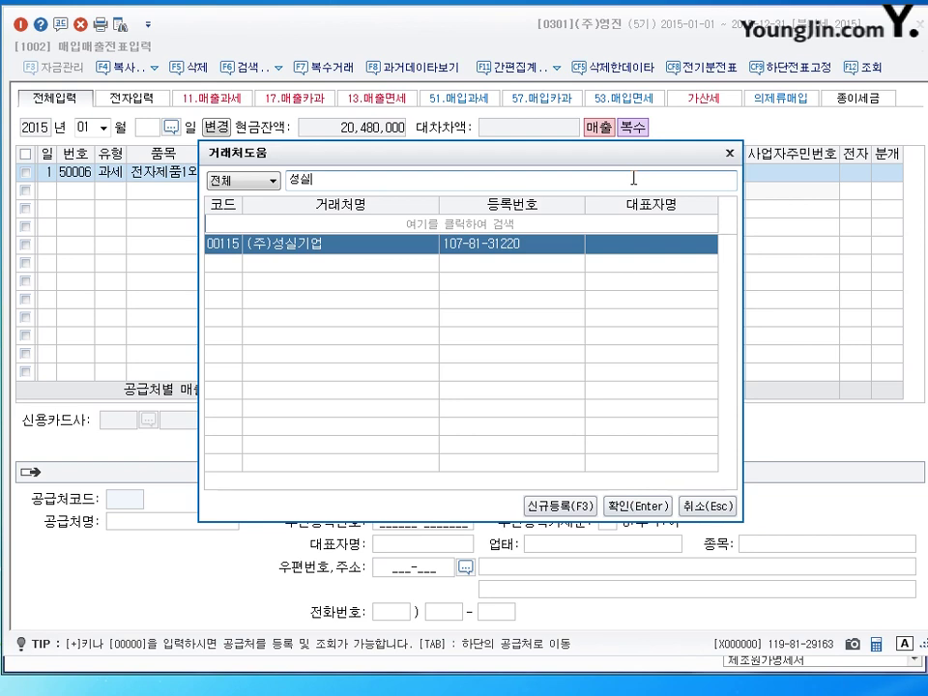
click(645, 506)
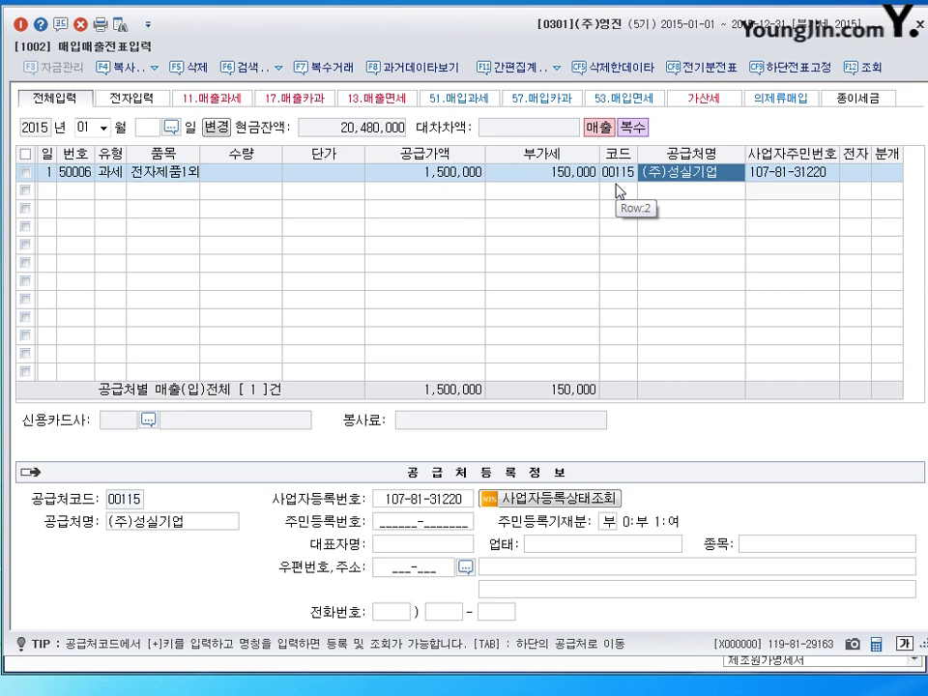
- Set the electronic tax invoice flag (전자) of the first slip row to 1 (여)
click(860, 174)
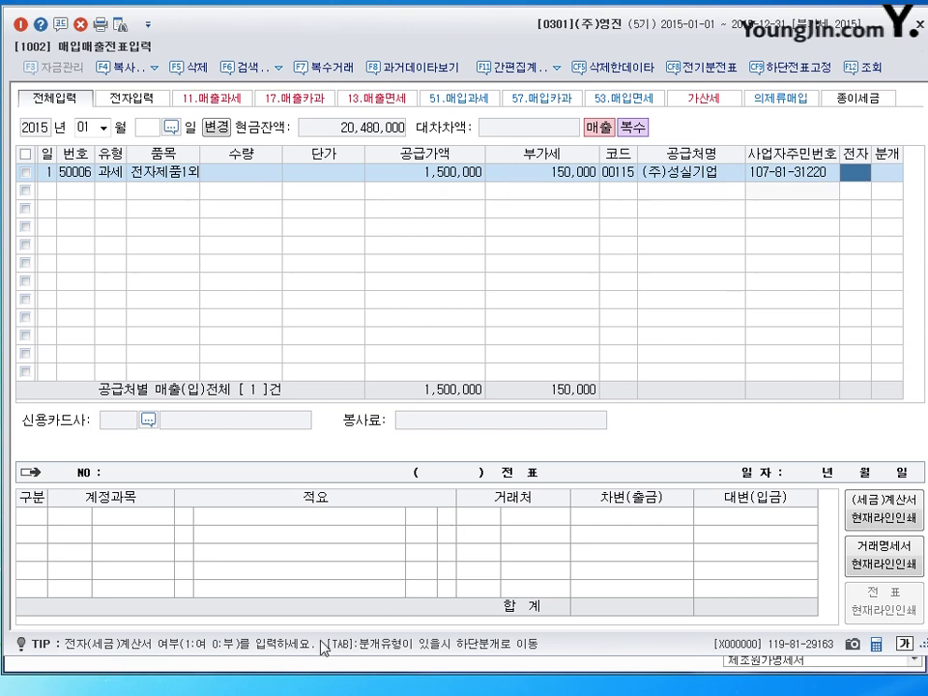
text(1)
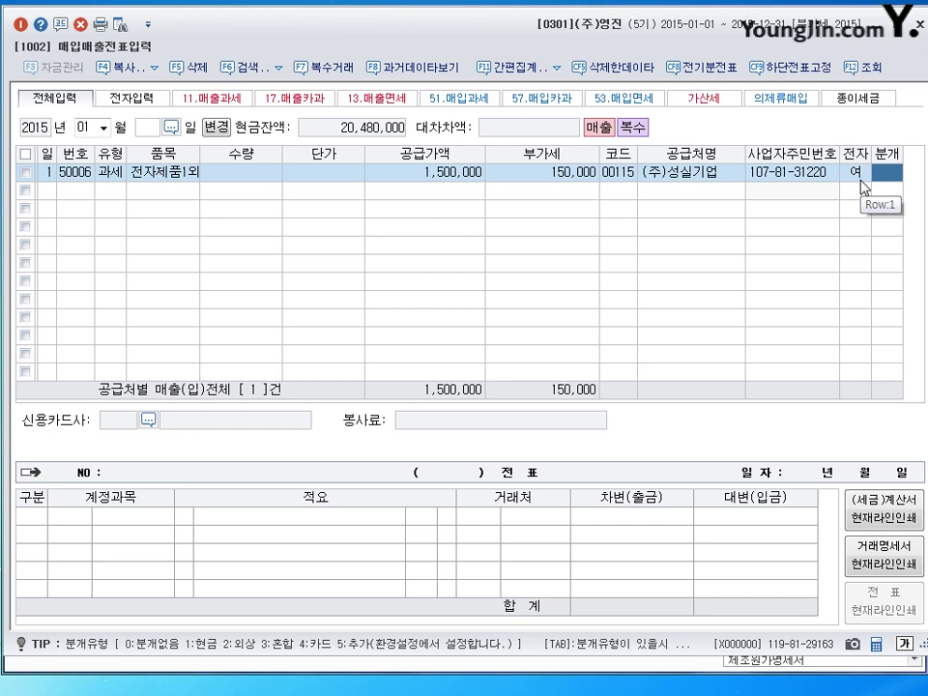
click(860, 180)
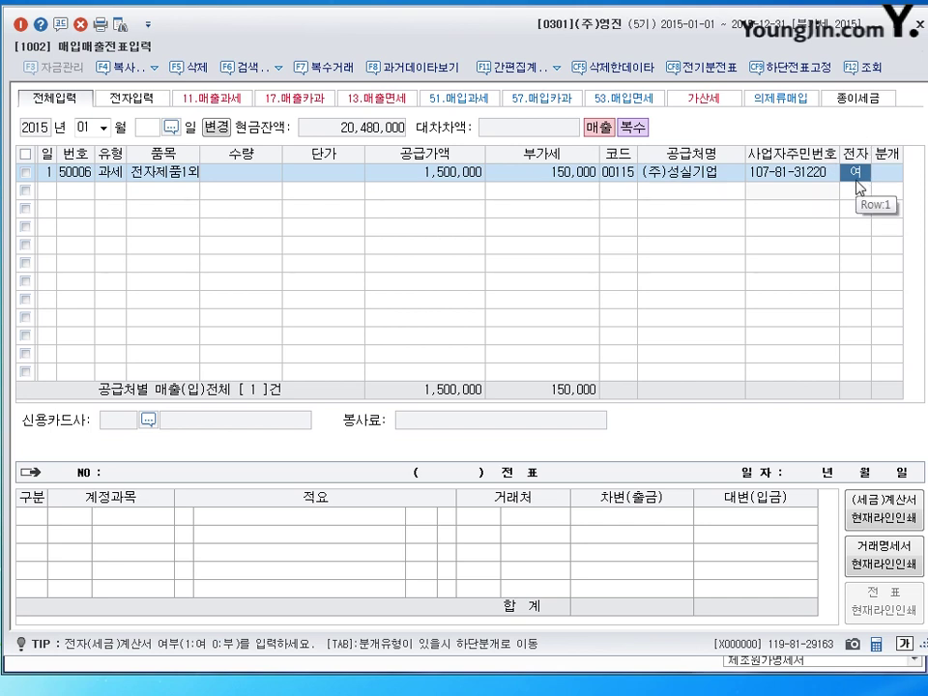
text(0)
key(Return)
click(851, 175)
text(1)
key(Return)
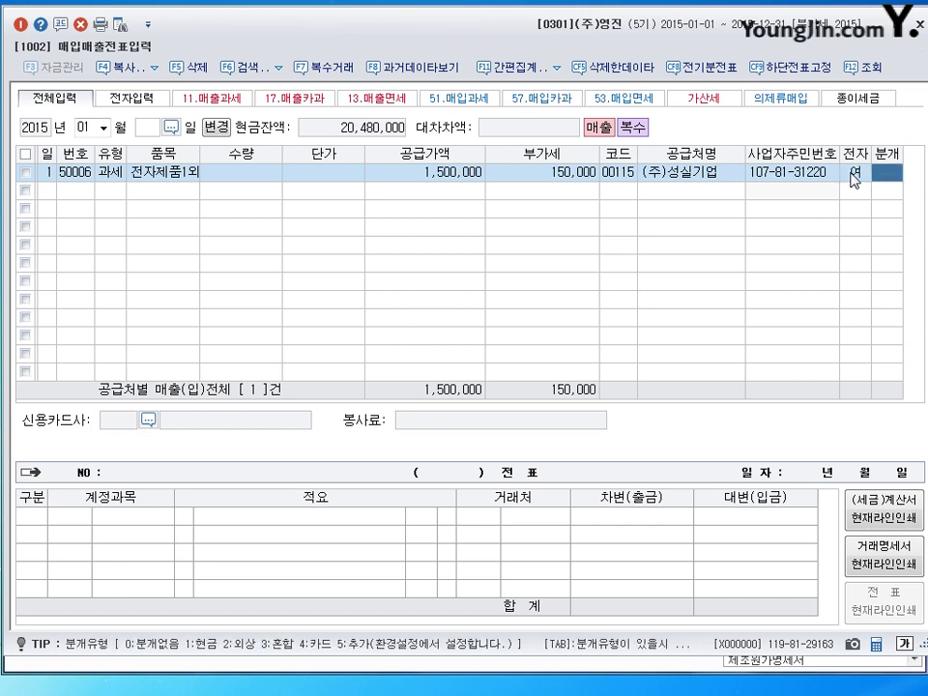
click(853, 177)
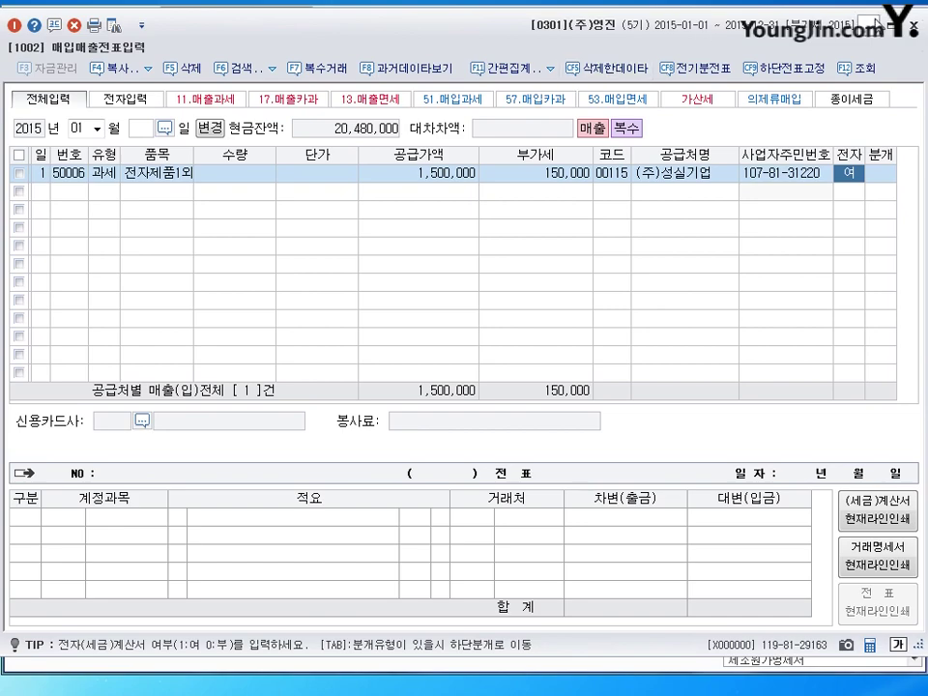
- Show the program's main screen to locate 전자세금계산서발행 (electronic tax invoice issuing) and return to the slip entry
key(Escape)
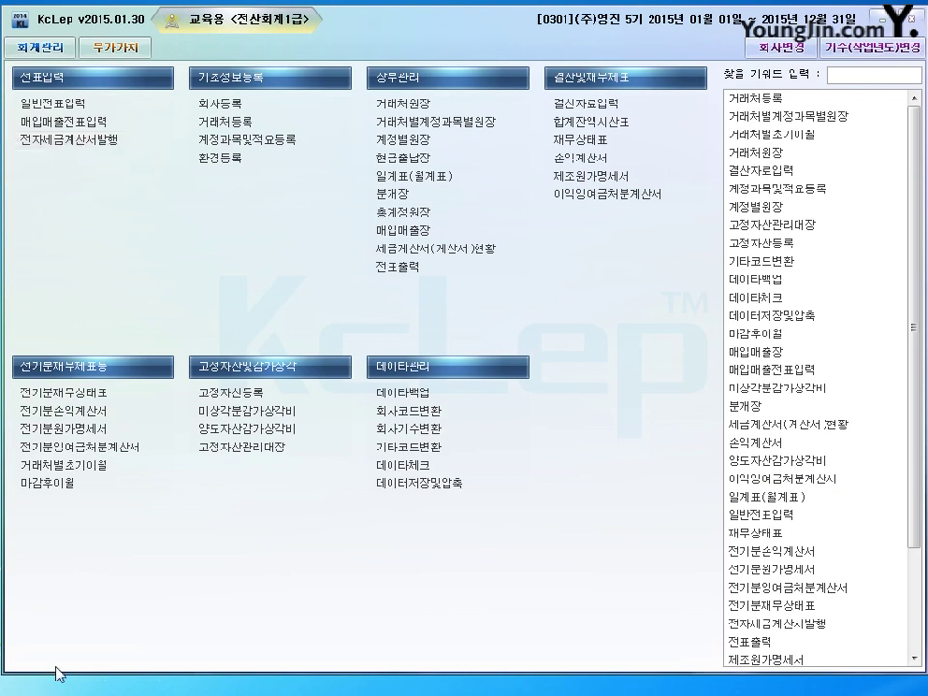
click(64, 121)
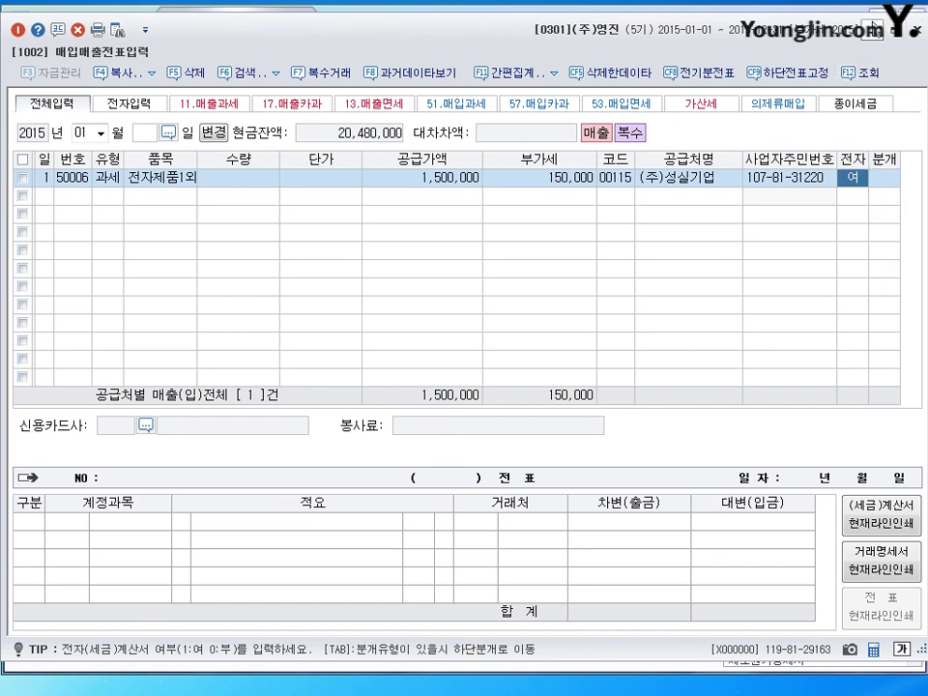
key(Escape)
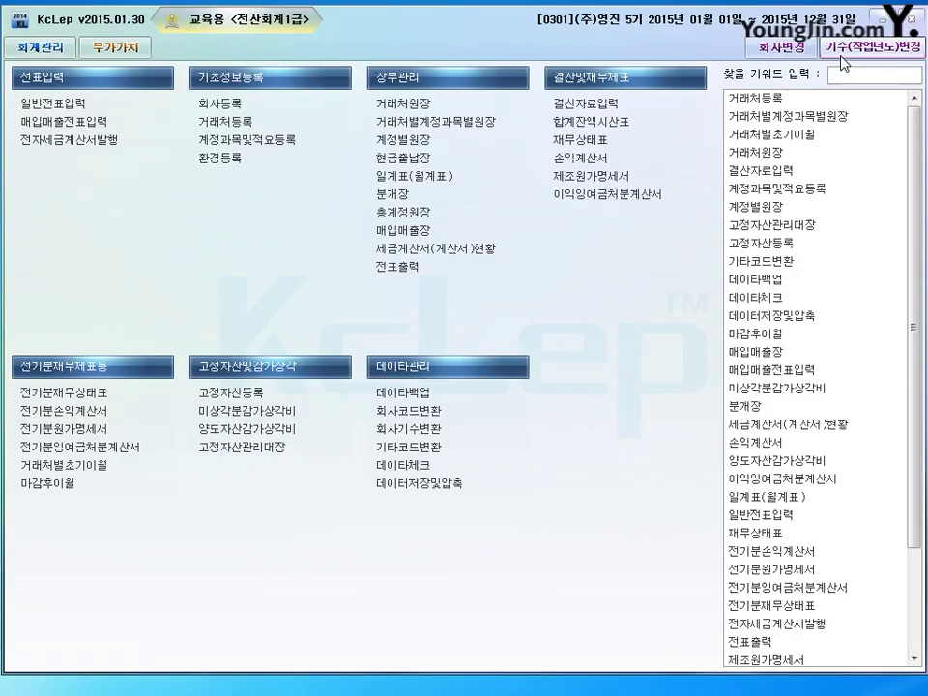
click(82, 140)
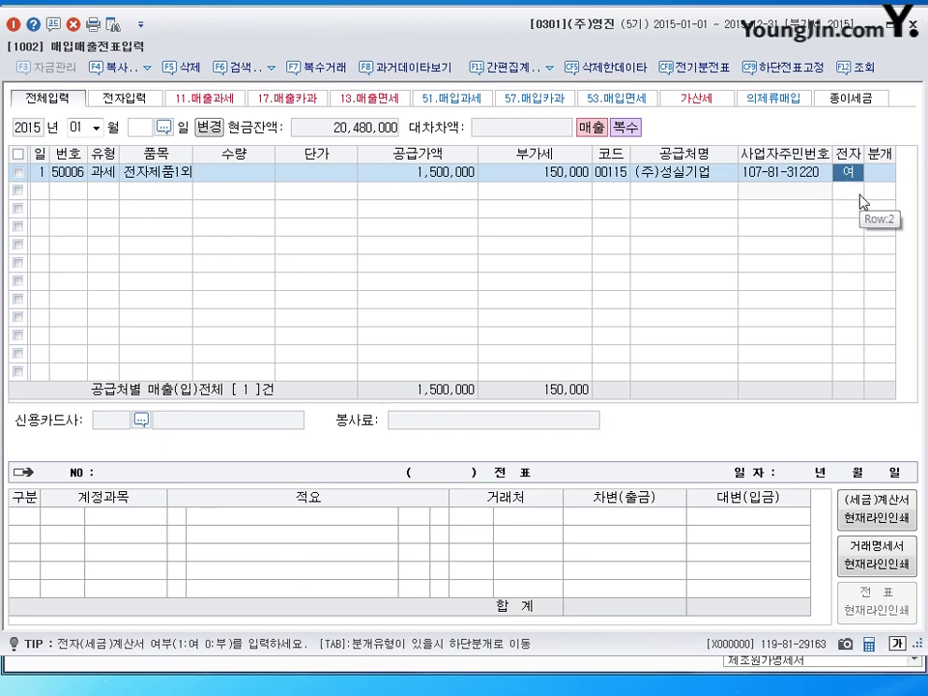
- Set the journal type (분개) of the first slip row to 1.현금 (cash)
click(880, 174)
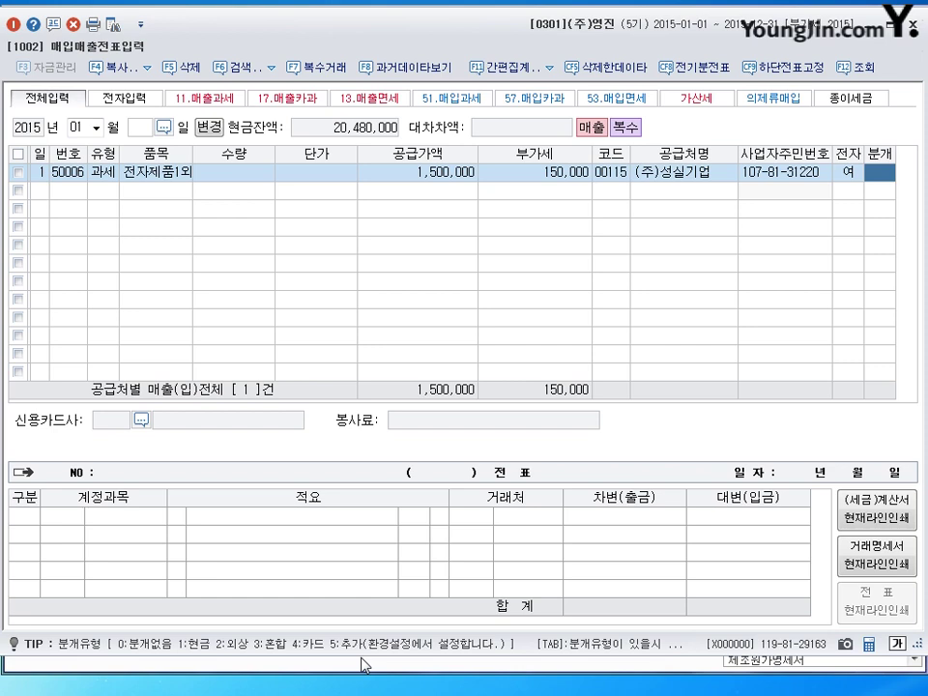
text(1)
key(Return)
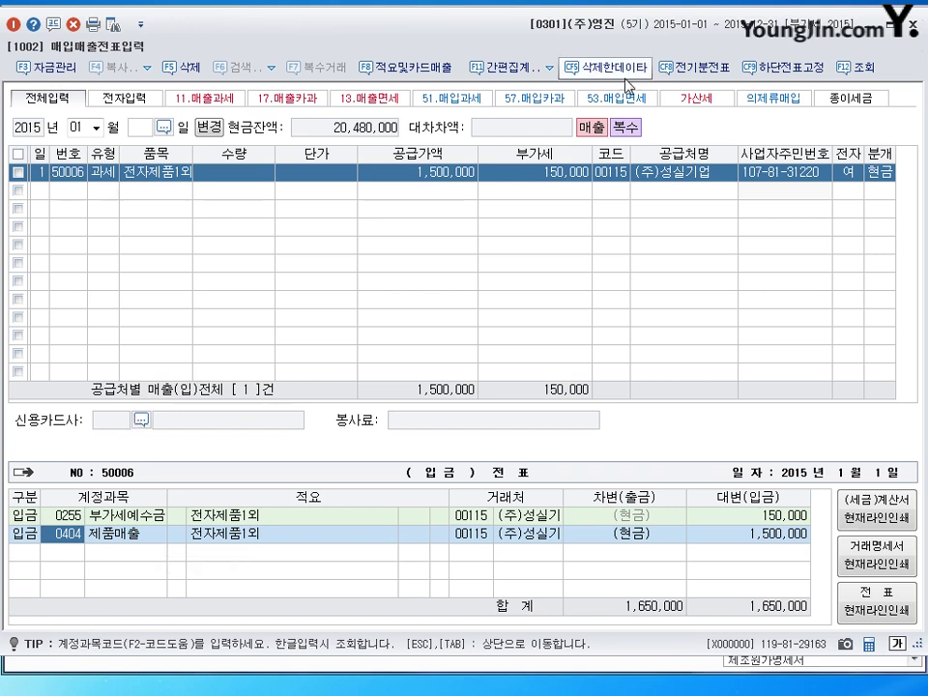
- Change the slip's journal type to 2.외상 (on credit)
click(881, 175)
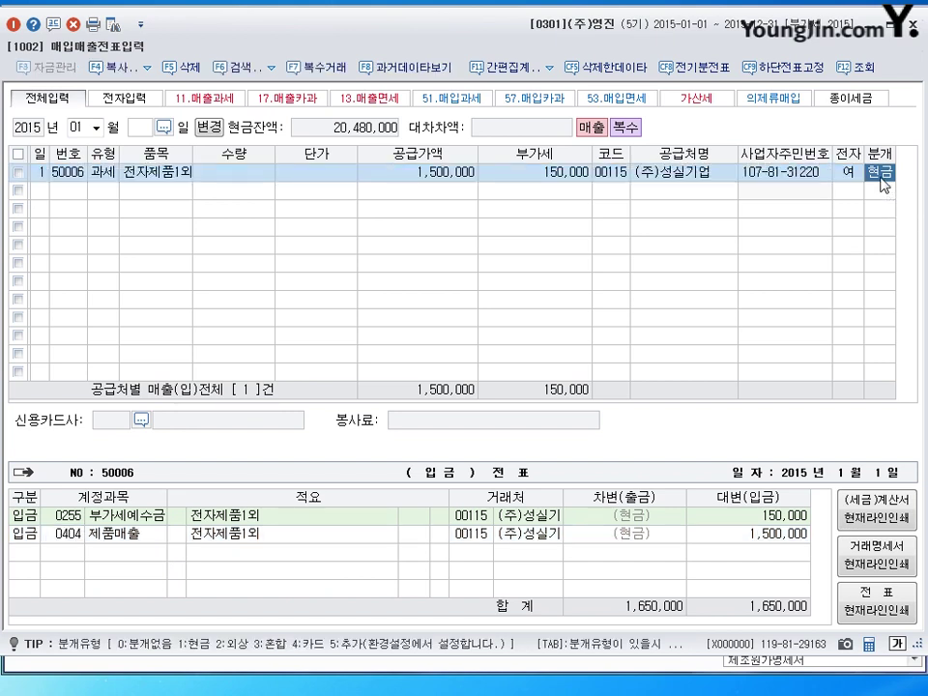
text(2)
key(Return)
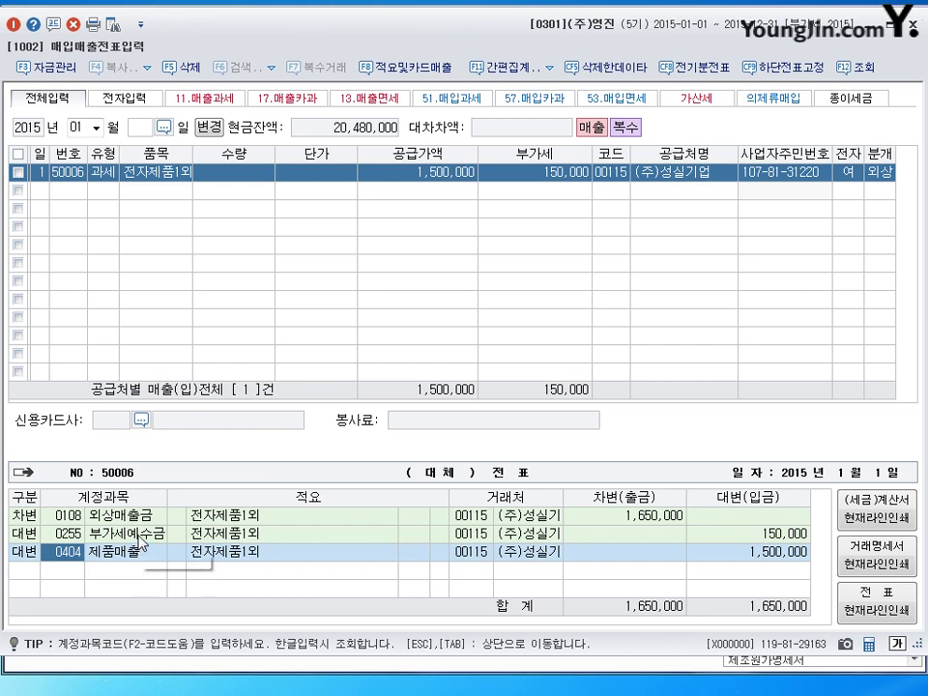
- Switch the slip's journal type to 1.현금 and back to 2.외상 to compare the generated entries
click(880, 172)
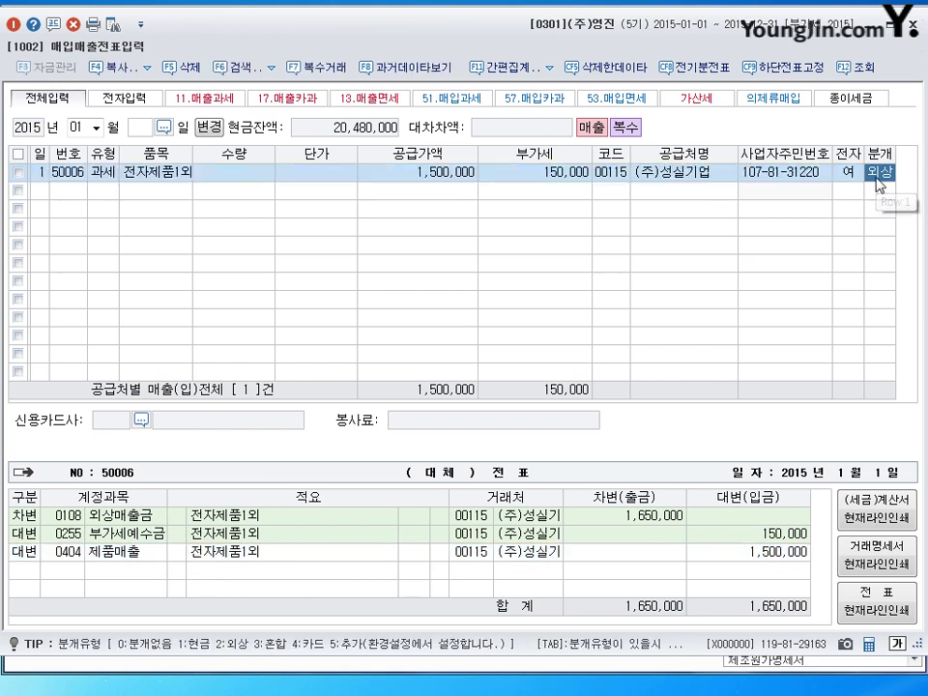
text(1)
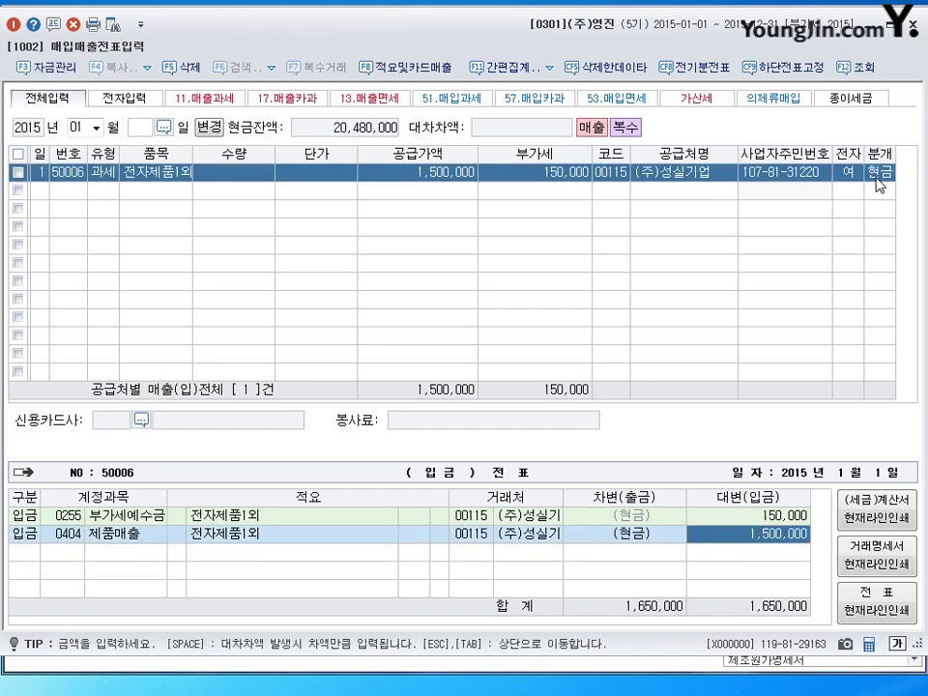
key(Escape)
text(2)
key(Return)
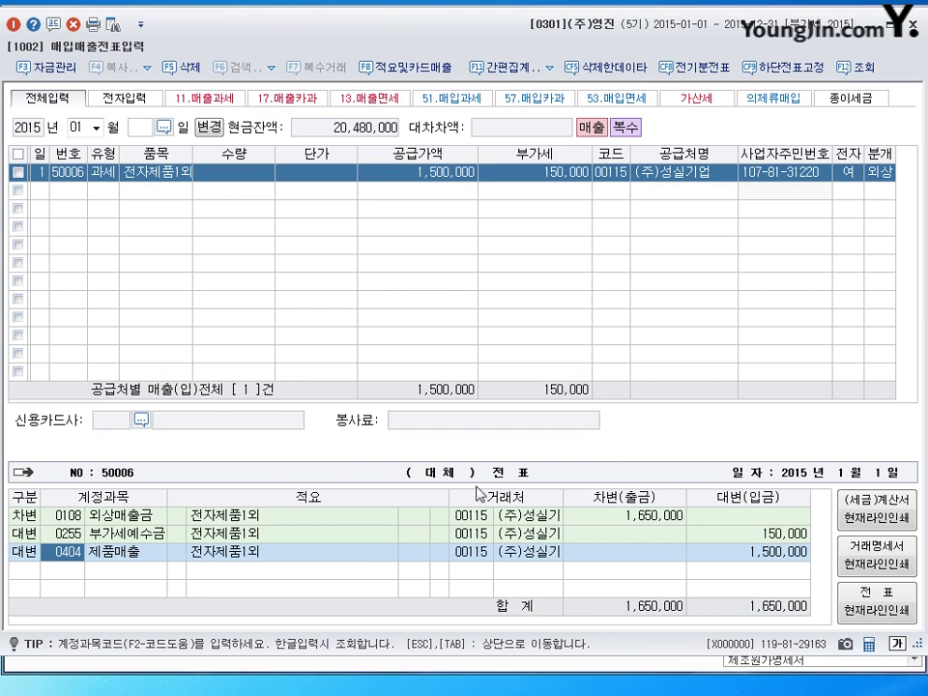
- Examine the 부가세예수금, 제품매출 and 외상매출금 lines of the slip's credit-sale journal entry
click(153, 537)
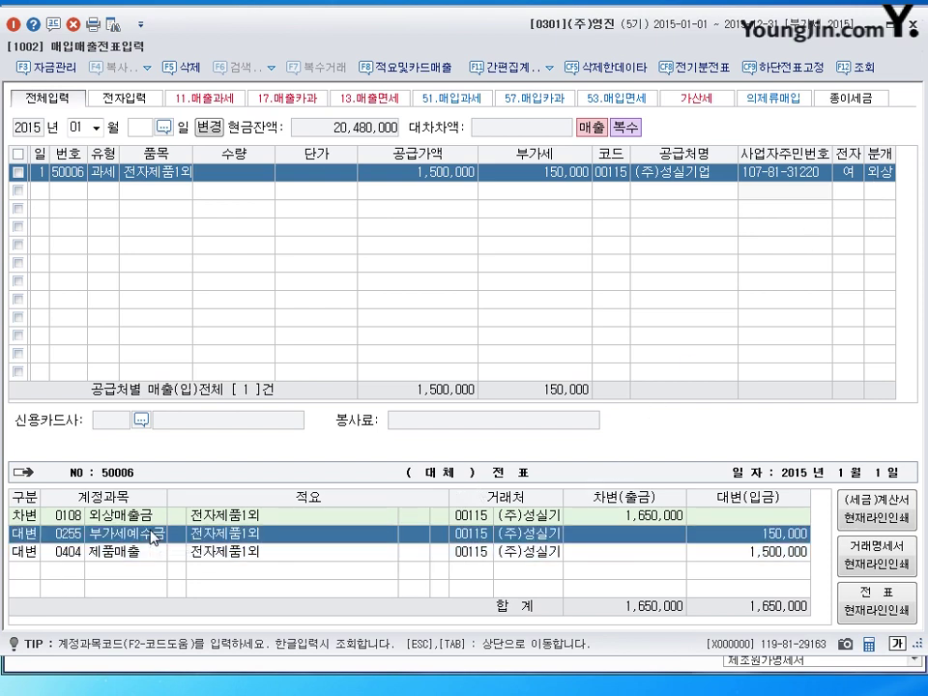
click(758, 555)
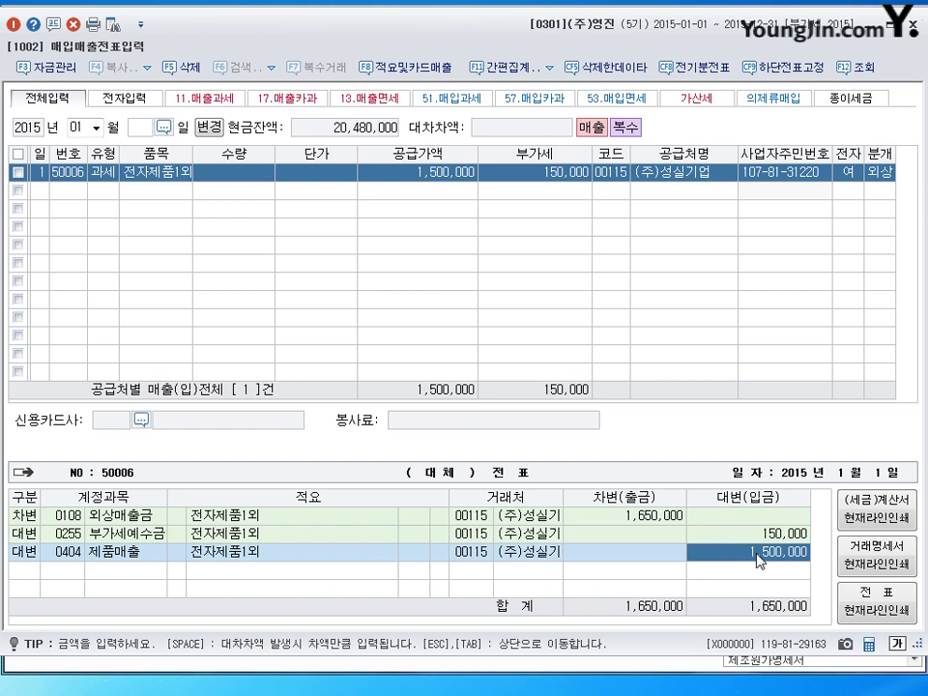
key(Up)
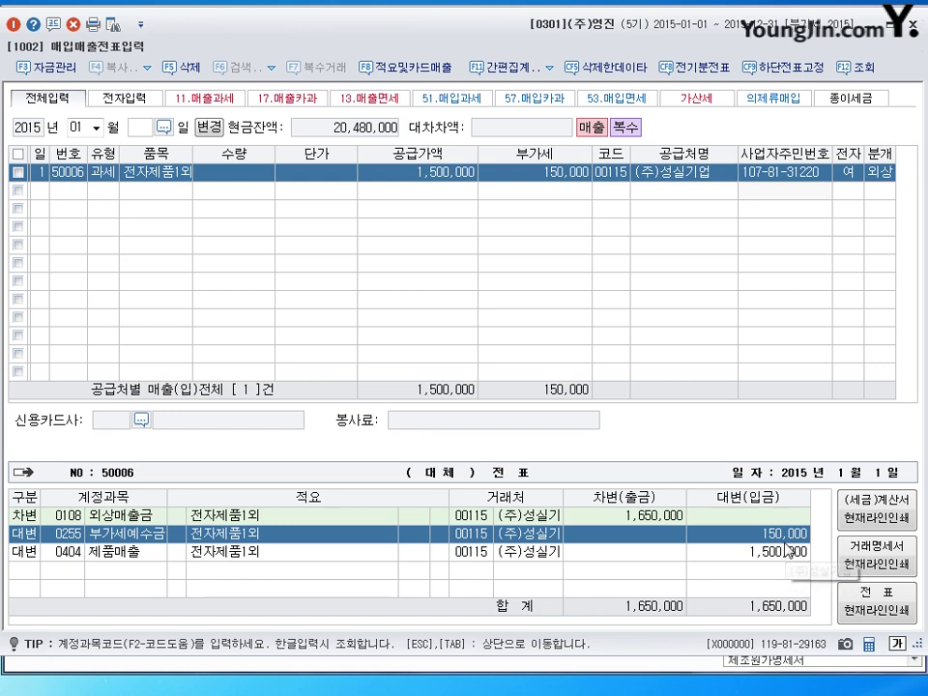
click(133, 519)
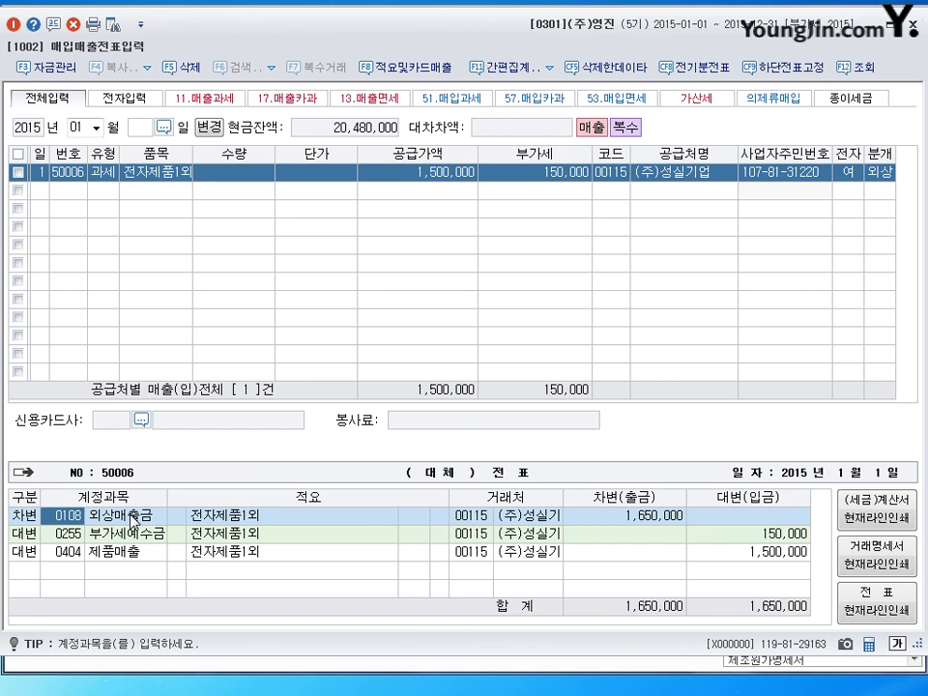
- Set the slip's journal type to 3.혼합 (mixed)
click(880, 173)
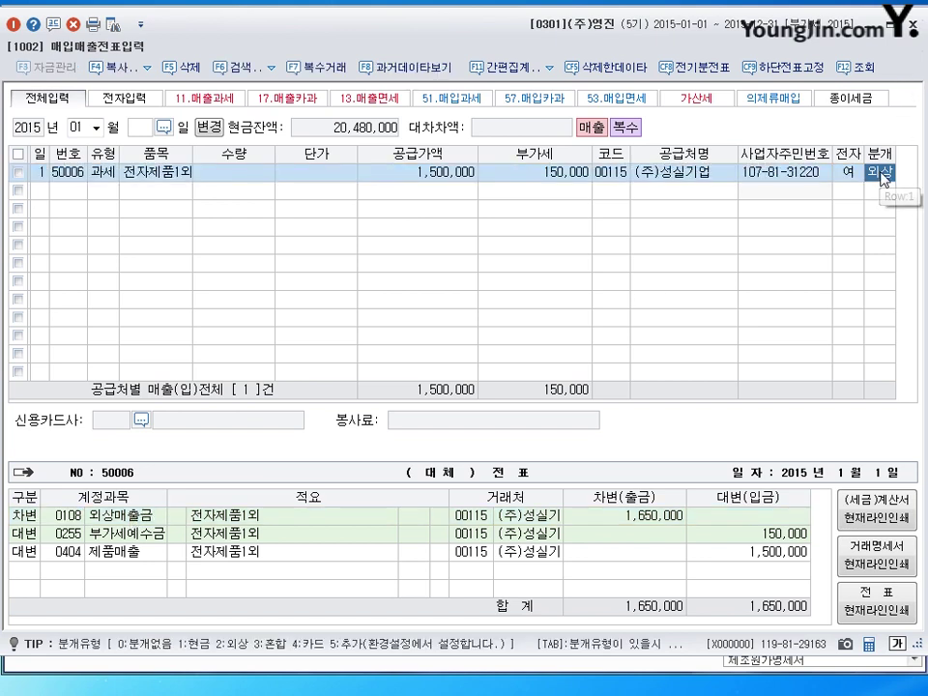
text(3)
key(Return)
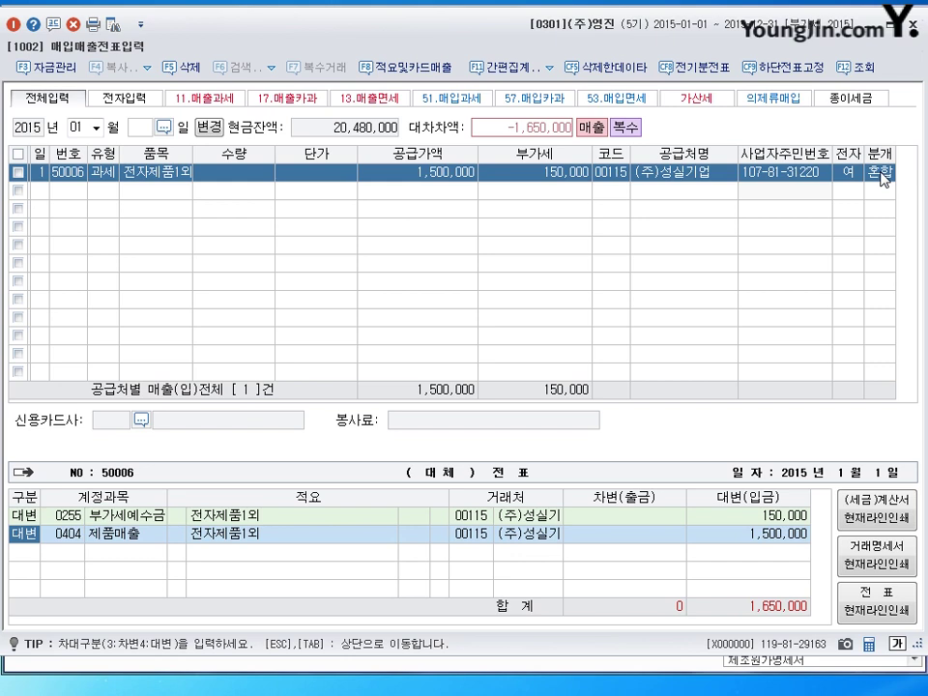
click(880, 174)
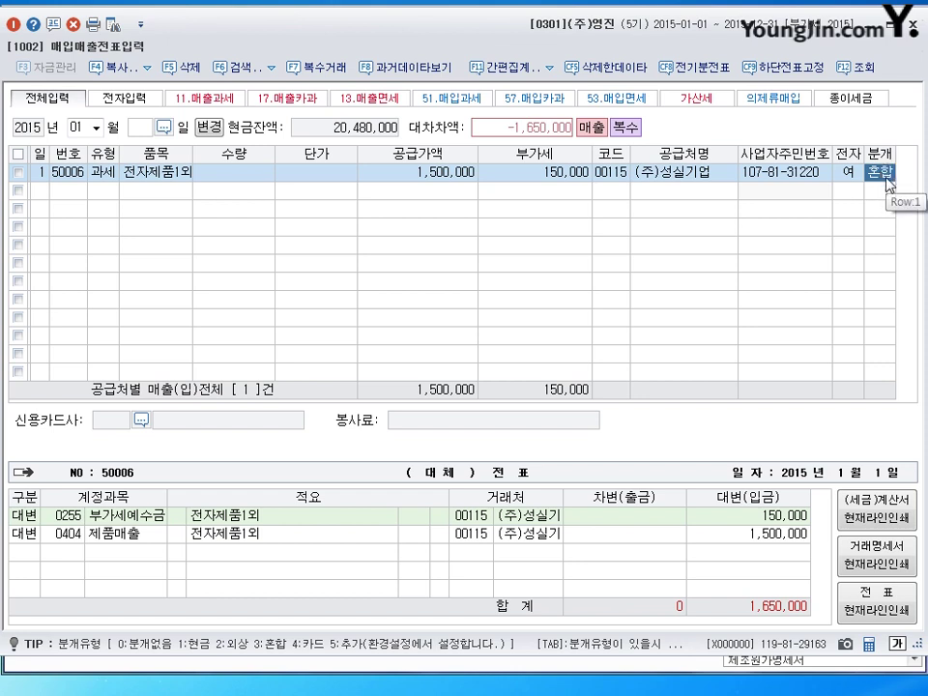
- Add a debit (차변) line to the slip's journal with account 0110 받을어음 for 1,650,000 and customer (주)성실기업
click(34, 553)
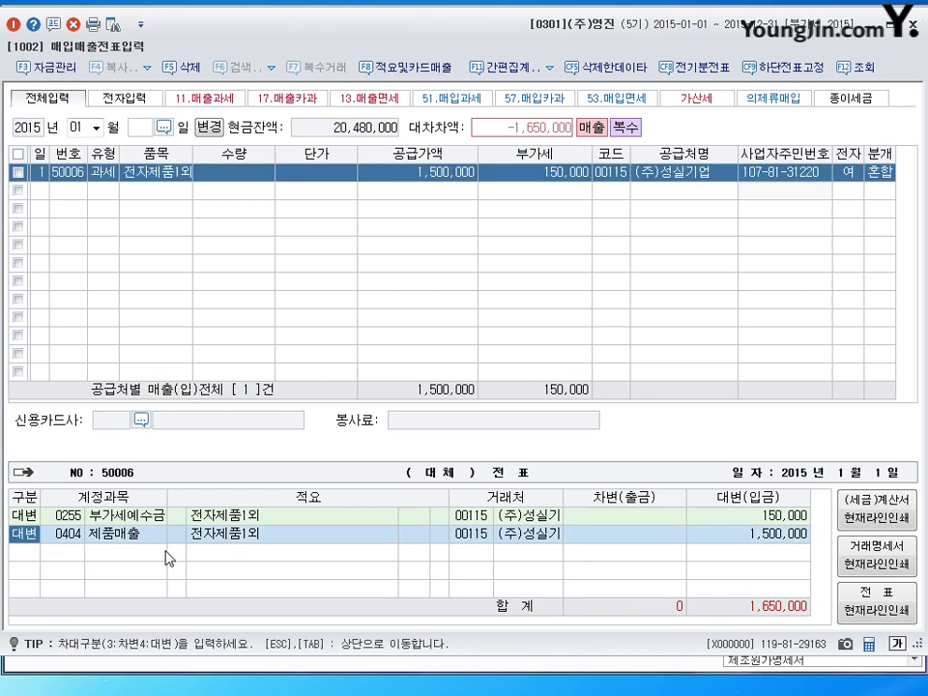
key(Return)
key(Return)
key(Return)
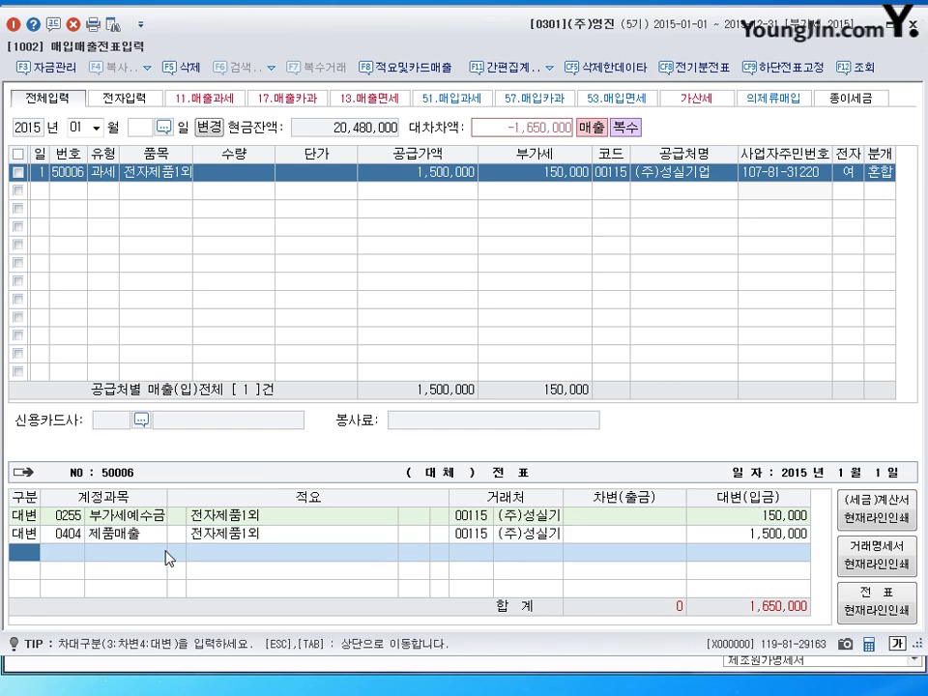
text(3110)
key(Return)
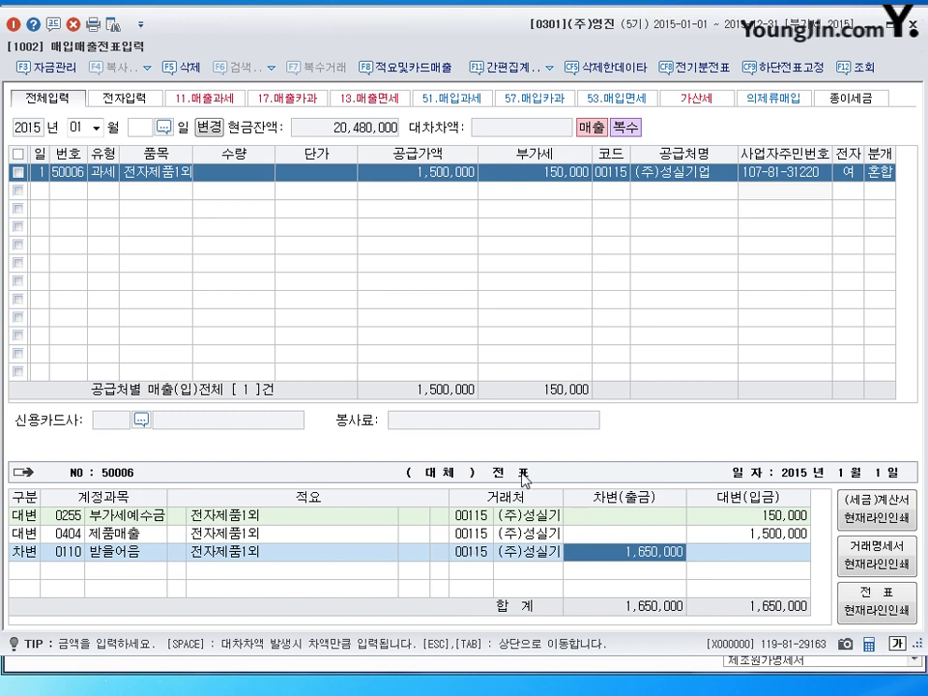
click(473, 554)
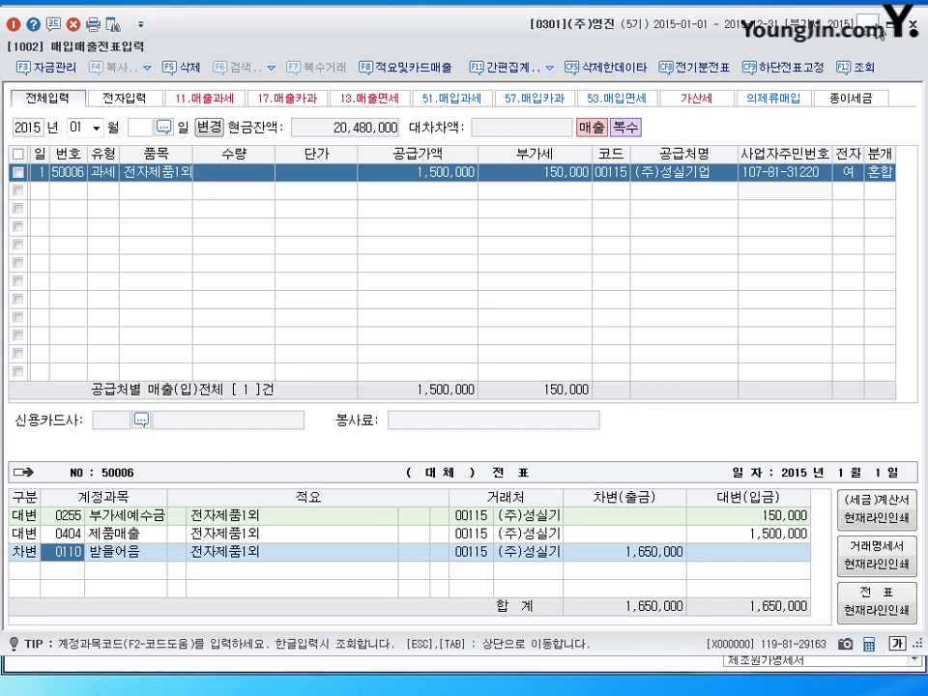
- Open 환경등록 (environment settings) and examine the default sales, receivables and purchase accounts under 분개유형 설정
click(877, 29)
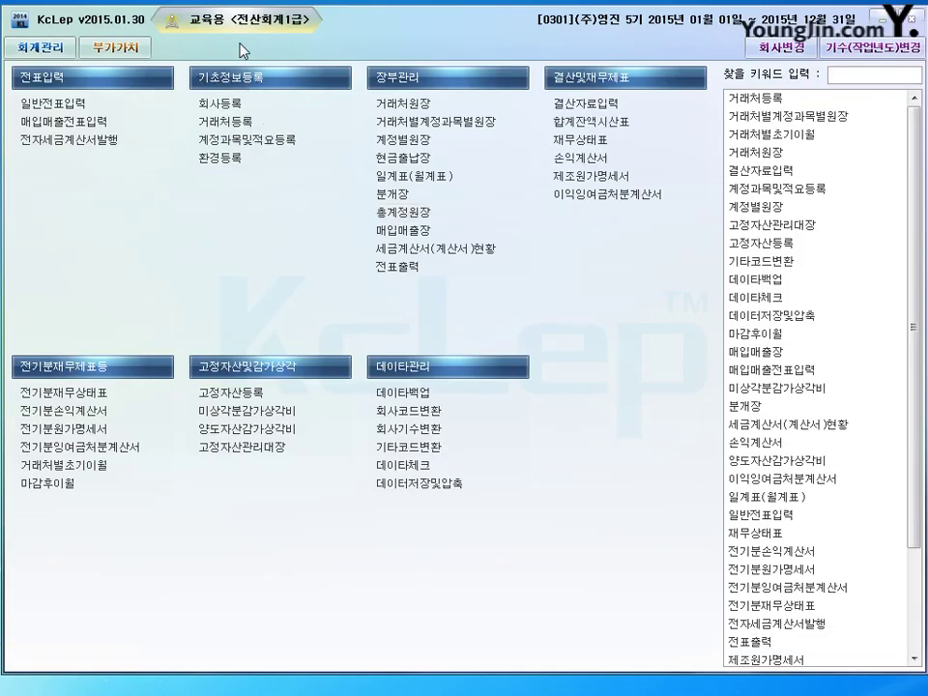
click(229, 166)
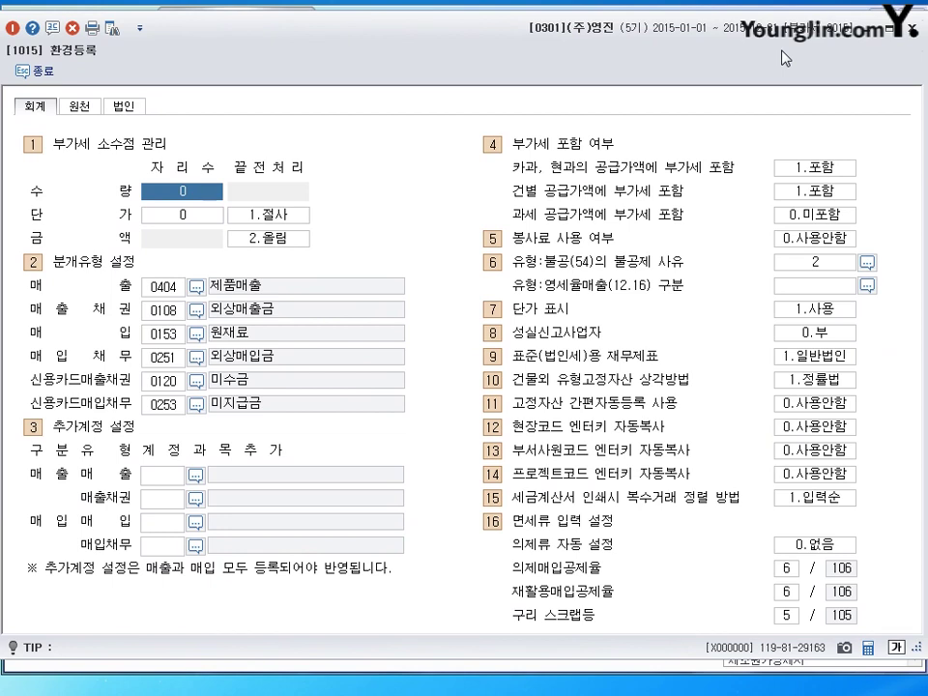
click(163, 287)
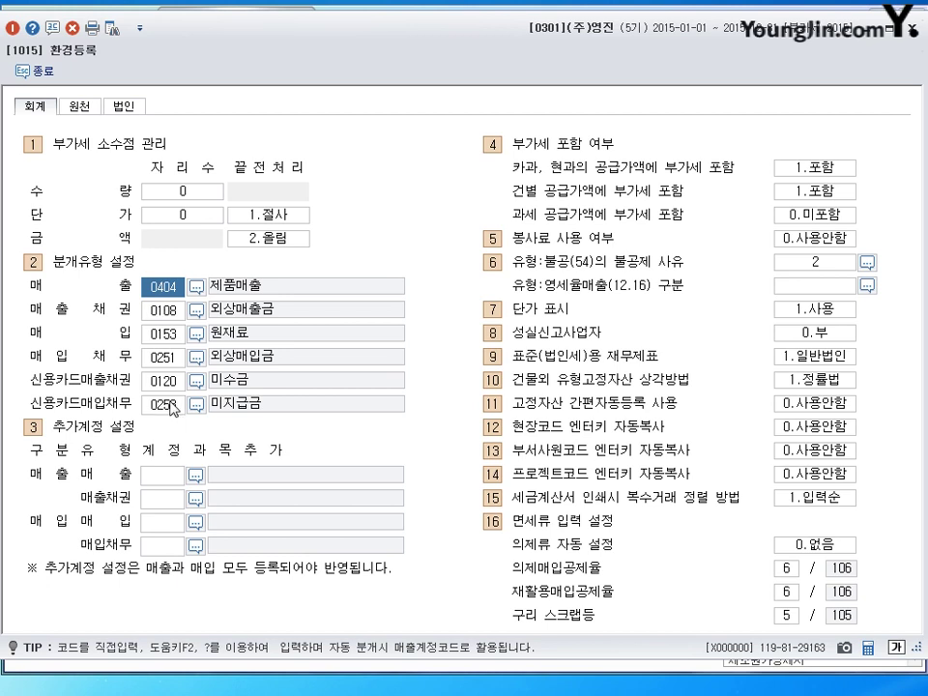
click(168, 335)
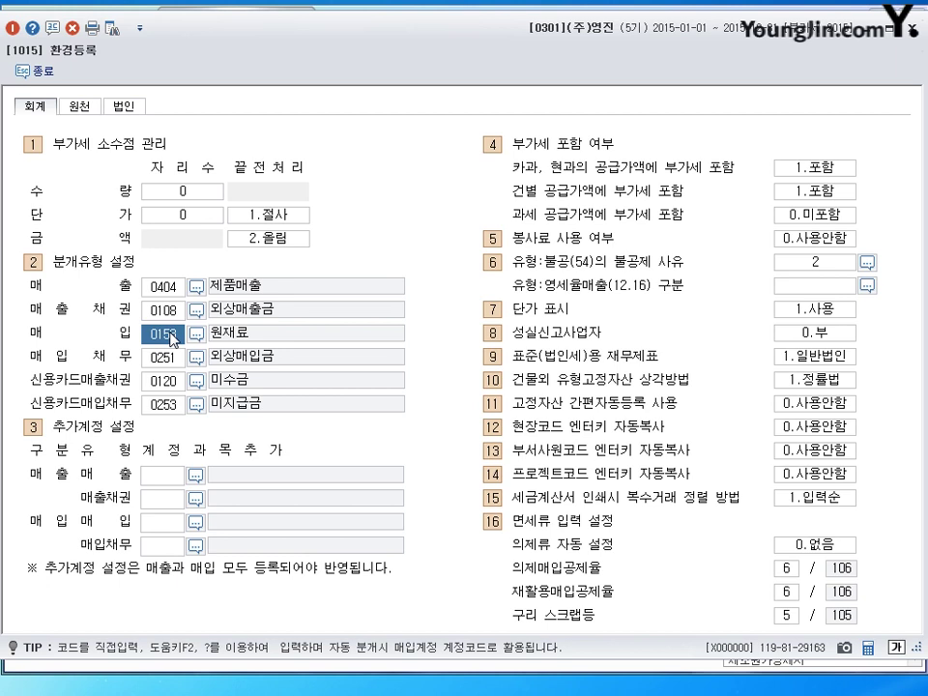
click(178, 320)
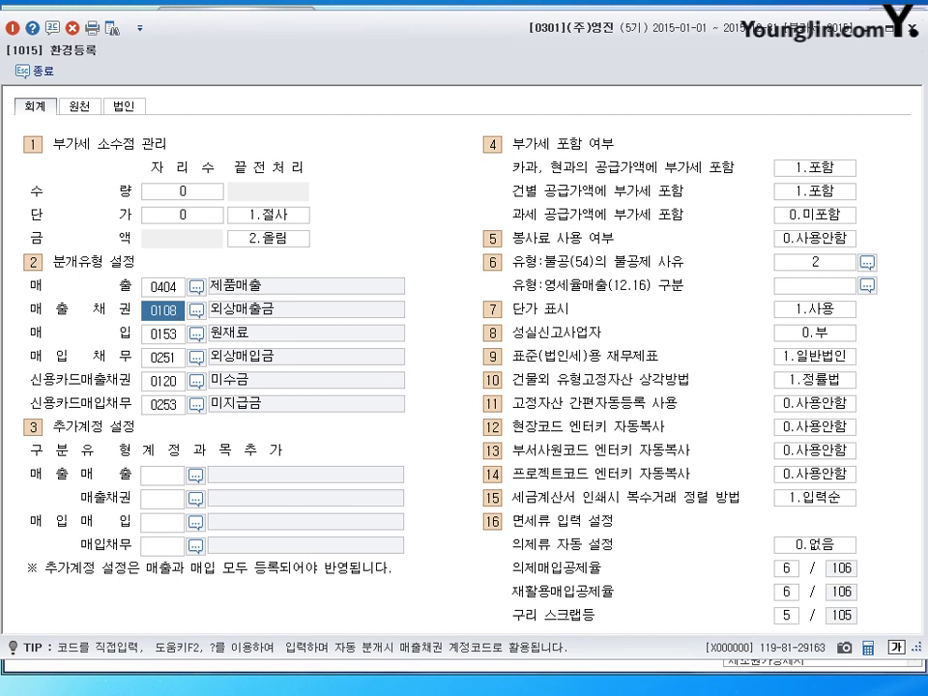
- Compare the slip's journal type with the default 매출채권, 매입채무 and credit card accounts in 환경등록
key(Escape)
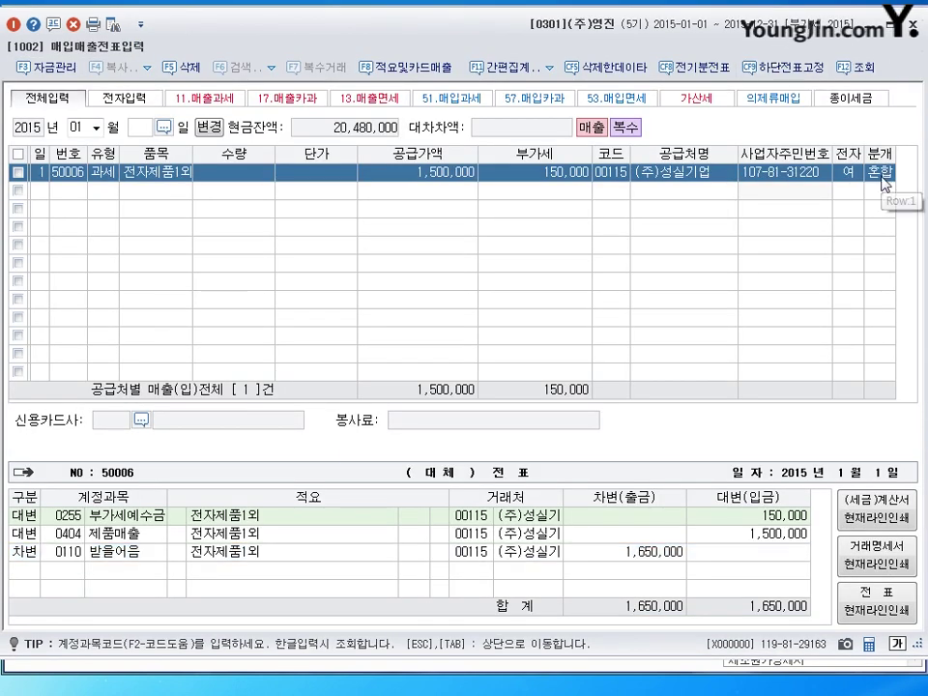
click(882, 179)
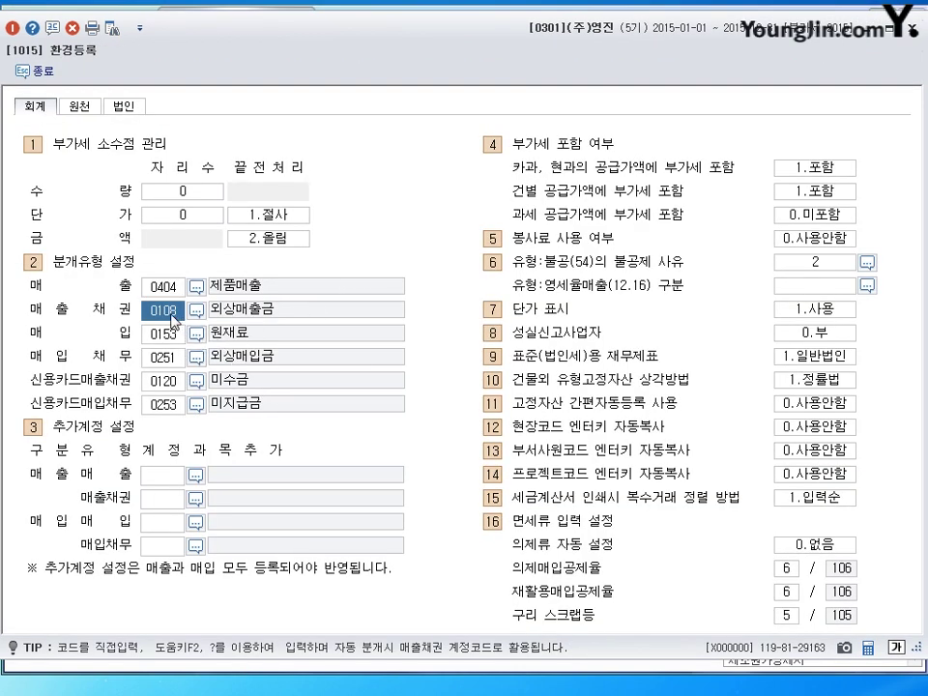
click(166, 360)
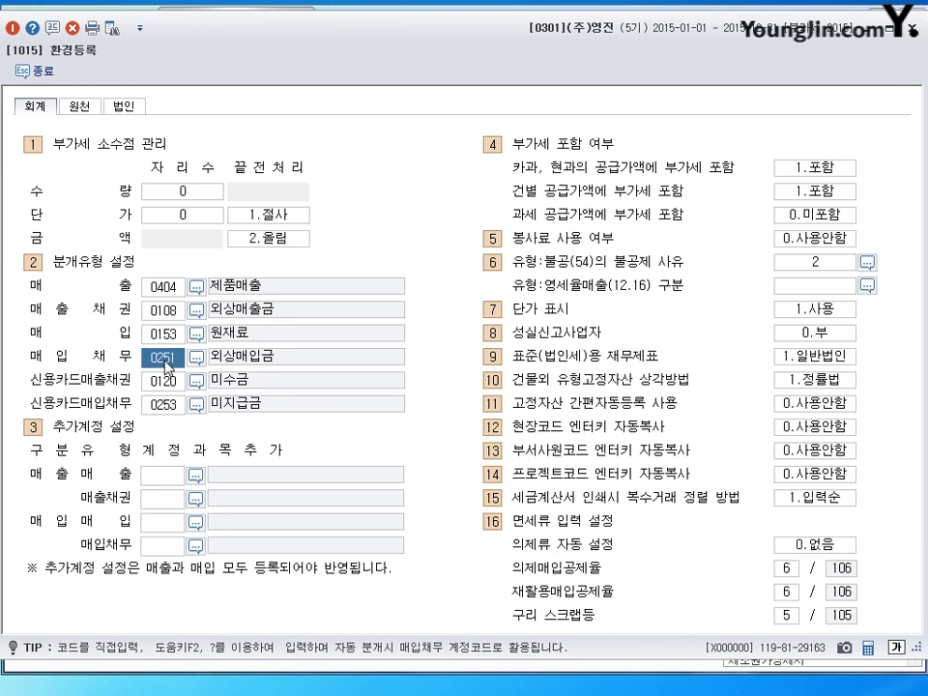
click(163, 379)
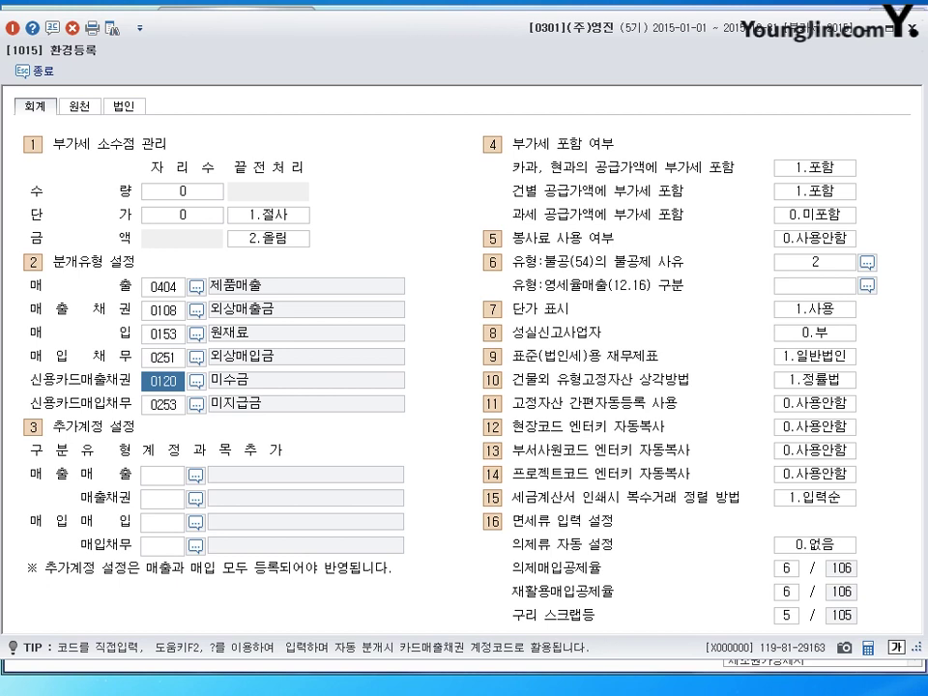
key(Escape)
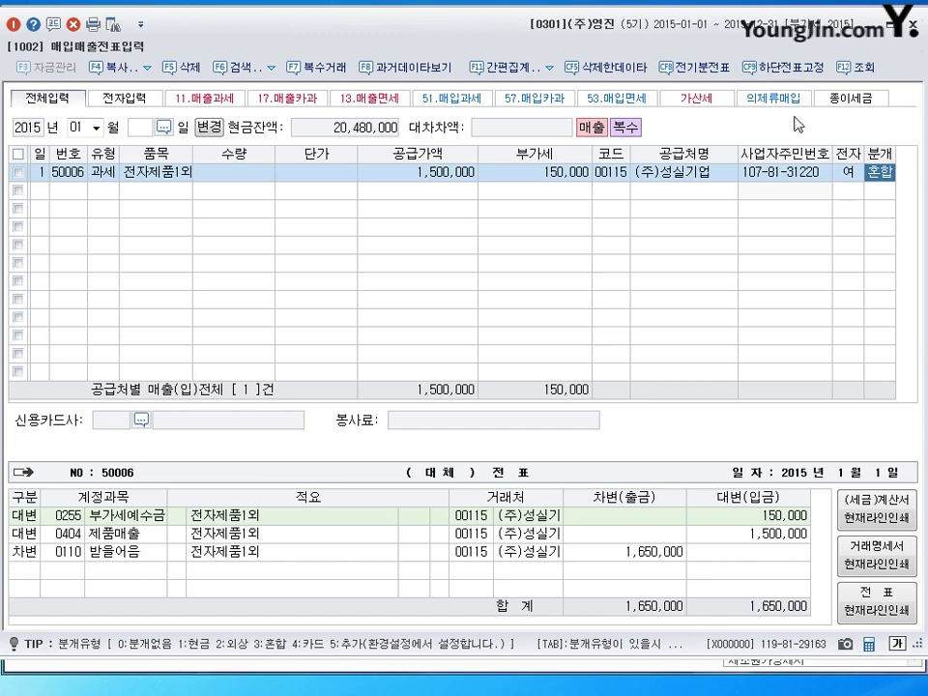
click(652, 37)
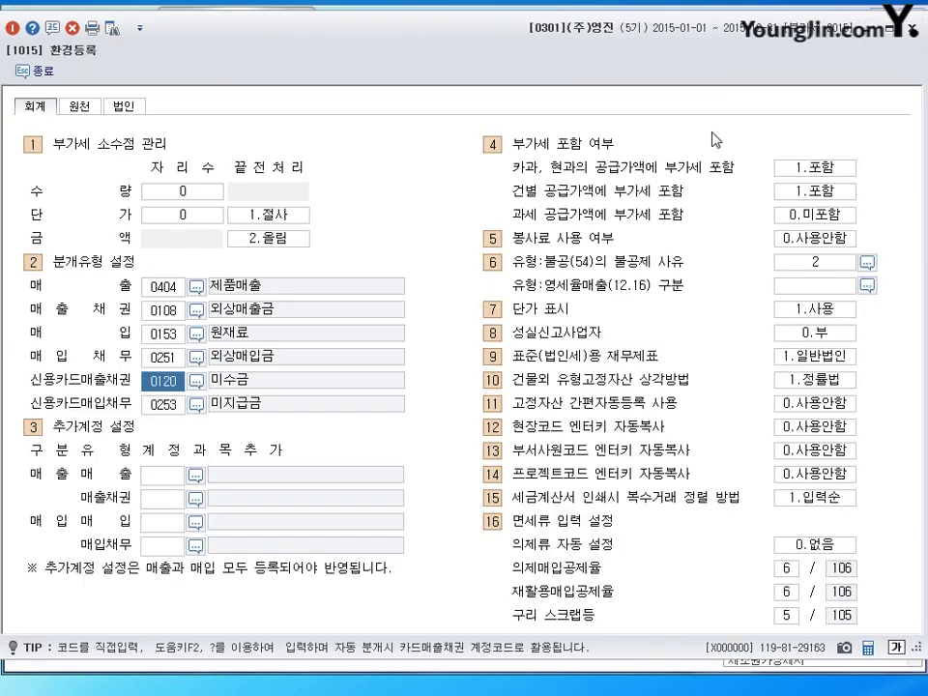
click(168, 409)
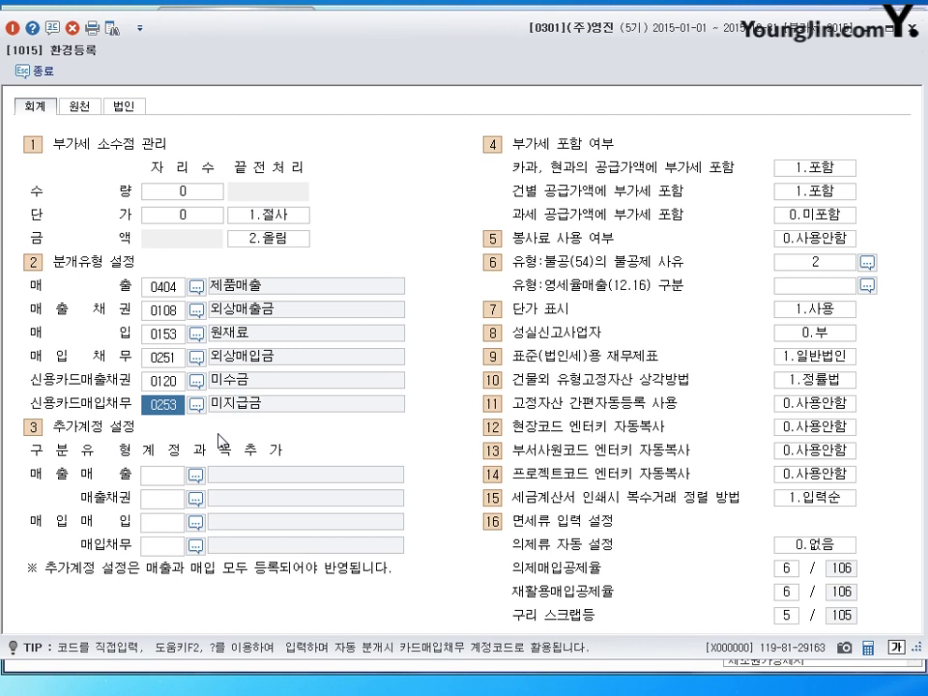
- Examine the 부가세 포함 여부 options for 카과, 현과 and 건별 supply amounts and return to the slip
click(813, 167)
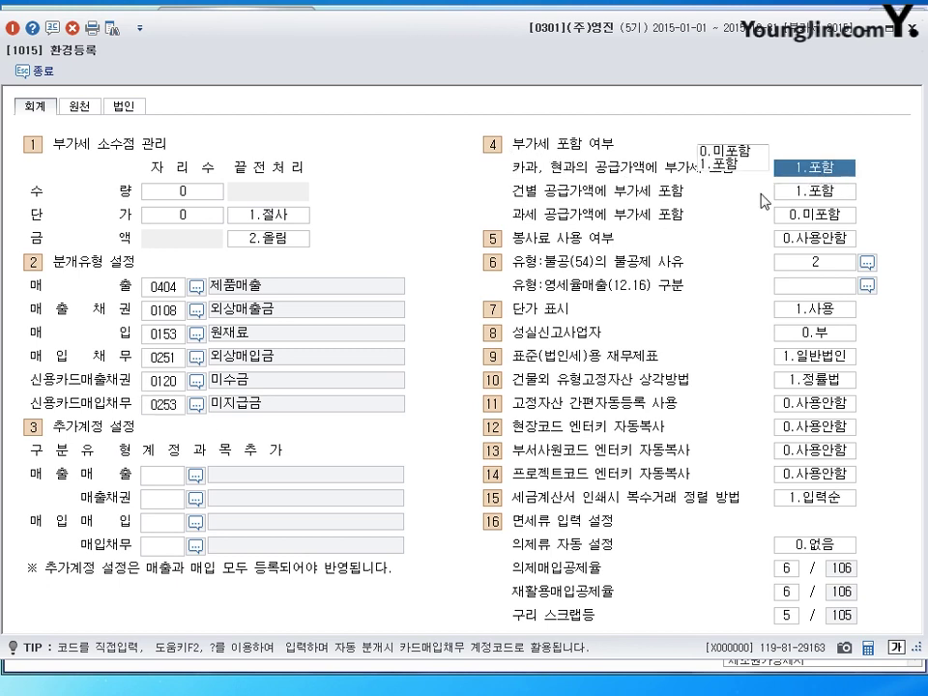
key(Down)
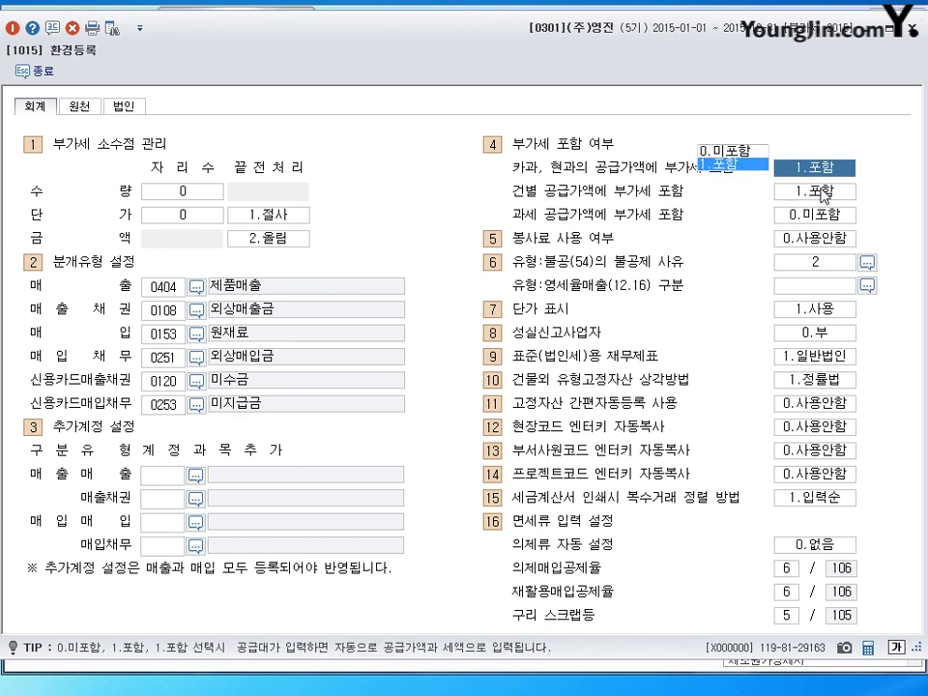
click(817, 190)
key(Up)
click(824, 192)
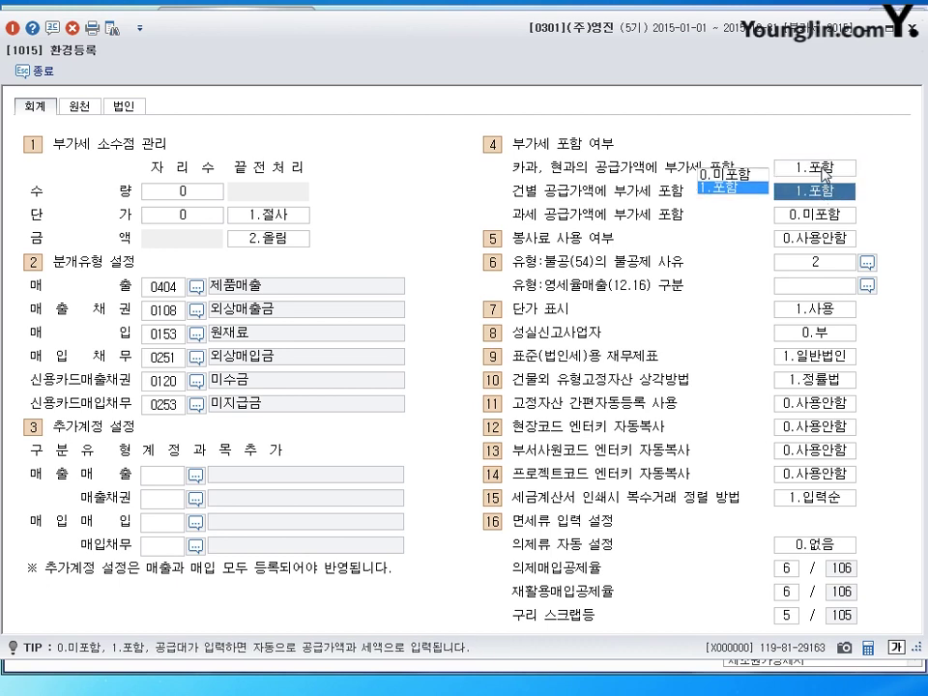
key(Up)
key(Escape)
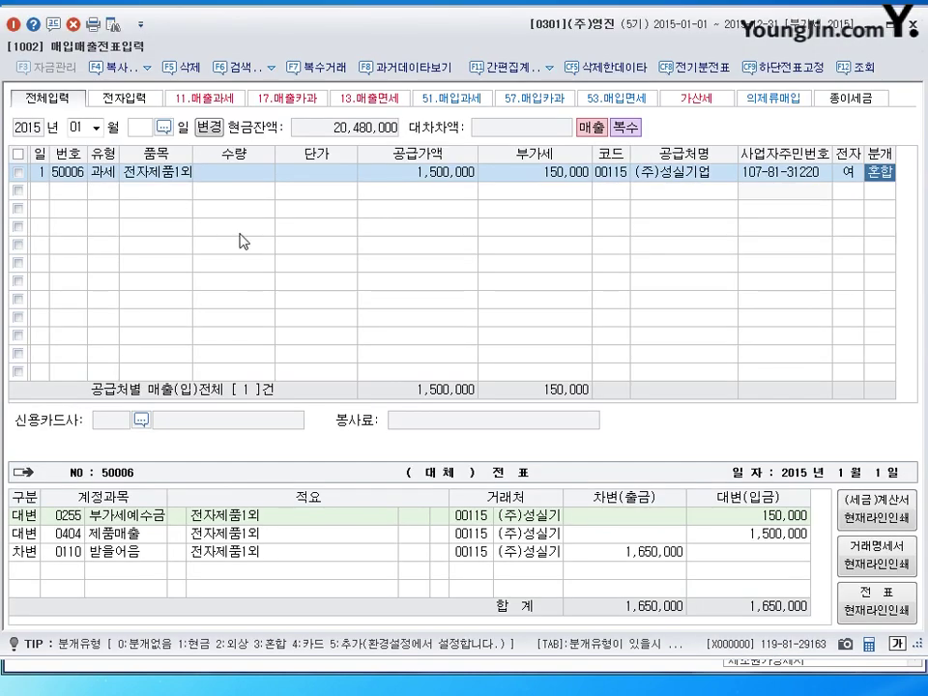
- Change the slip's VAT type to 57 (카과, card taxable purchase) and its item name to 제품
click(408, 180)
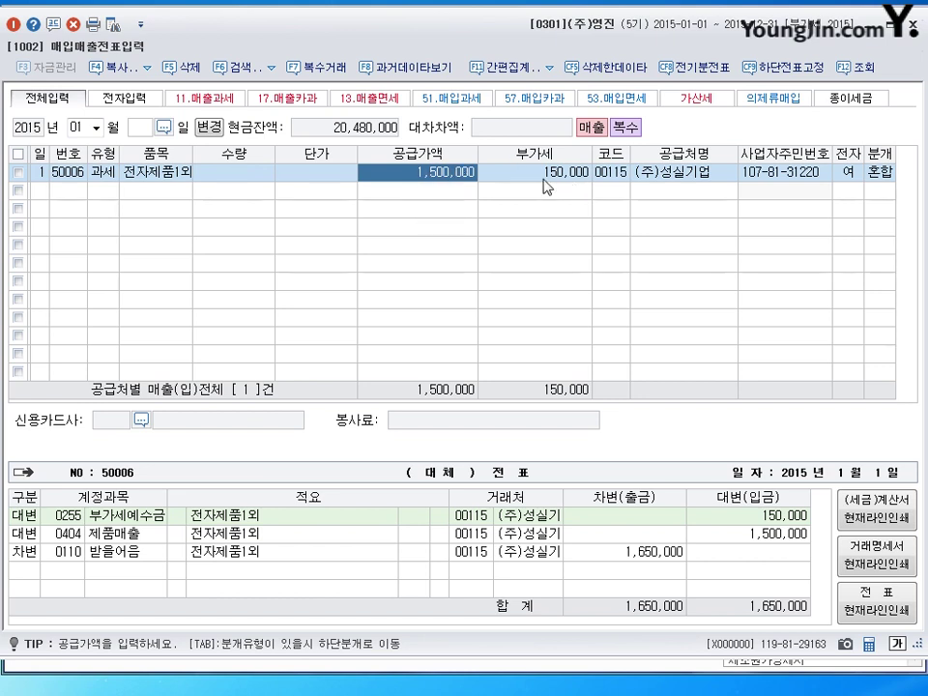
click(103, 173)
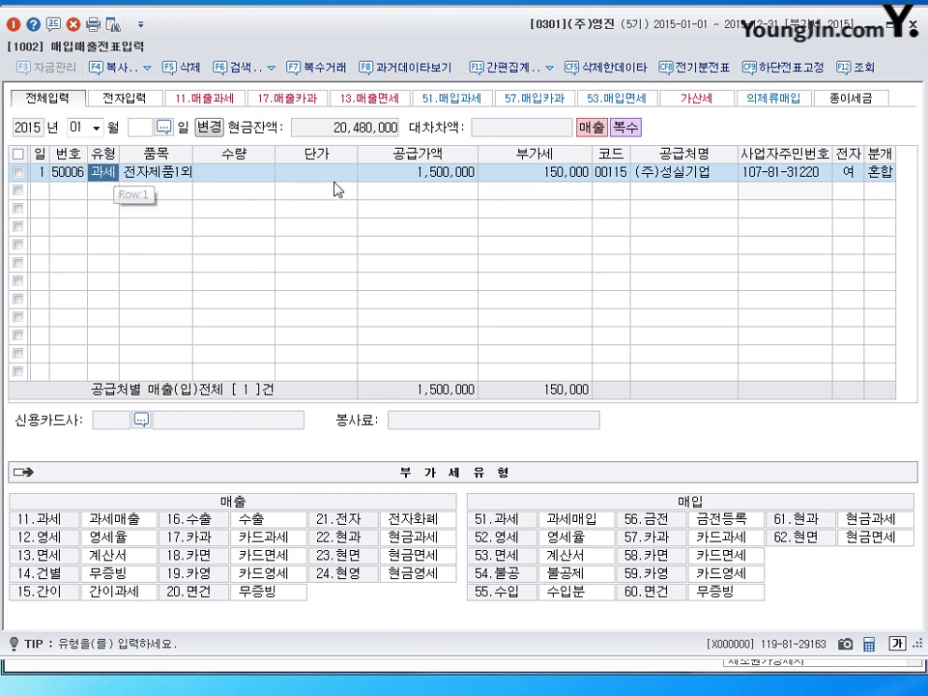
text(57)
key(Return)
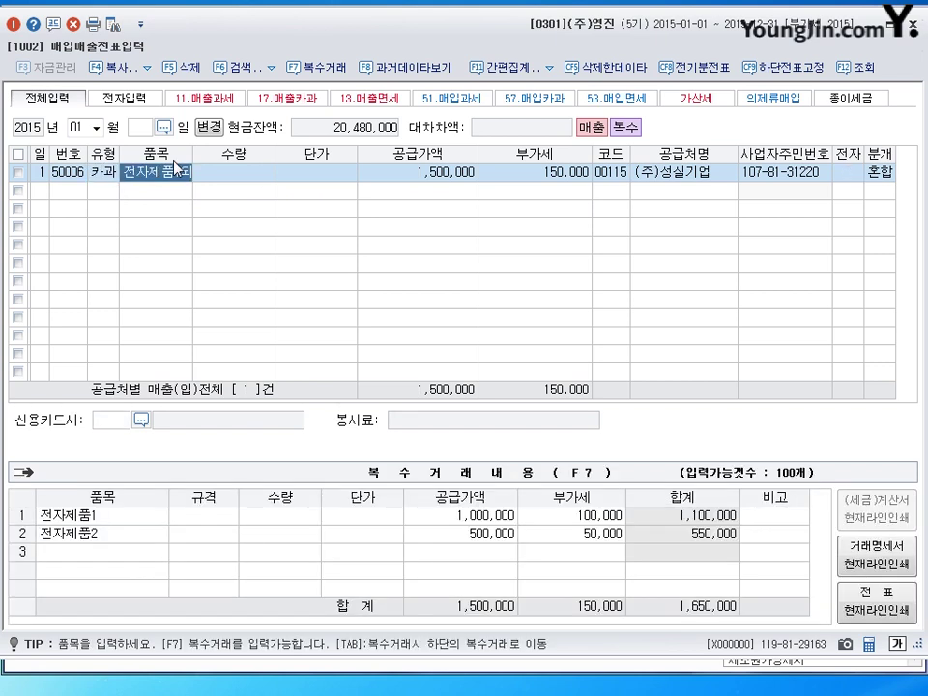
text(제품)
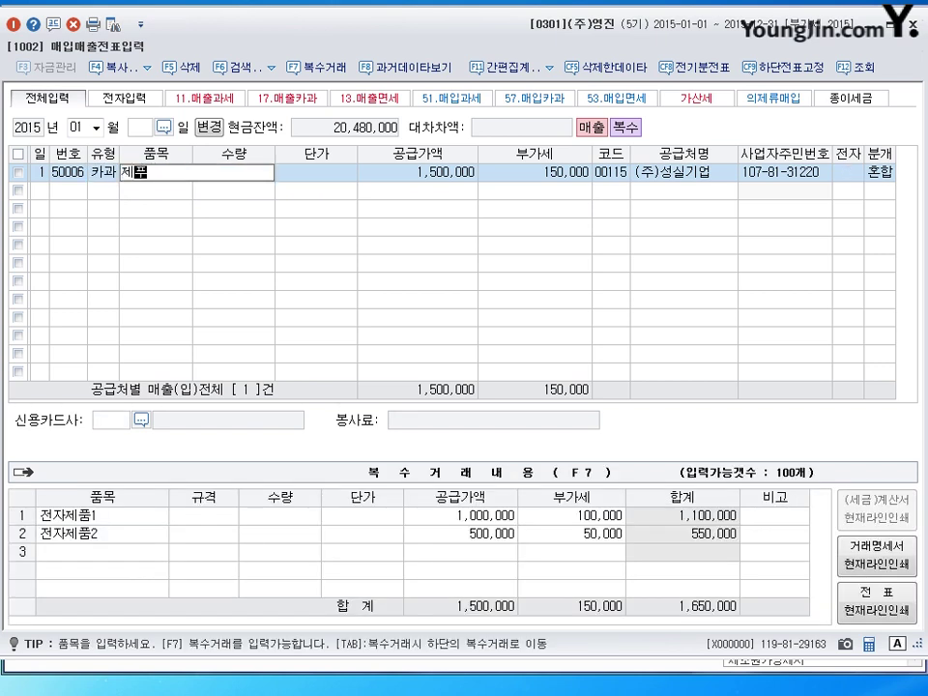
key(Return)
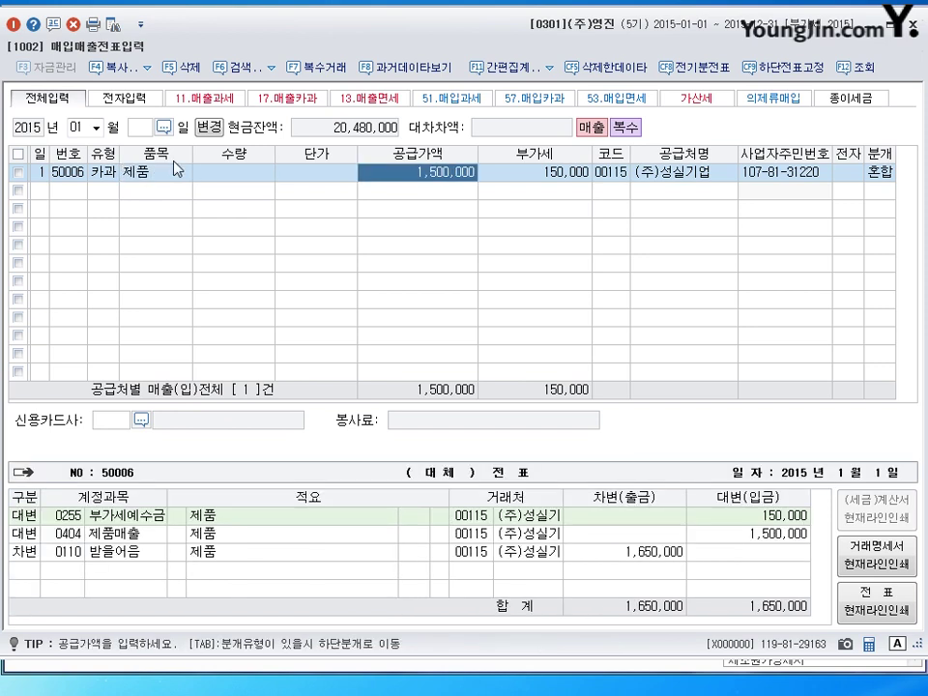
- Clear the slip's supply amount, VAT and customer
key(Delete)
key(Return)
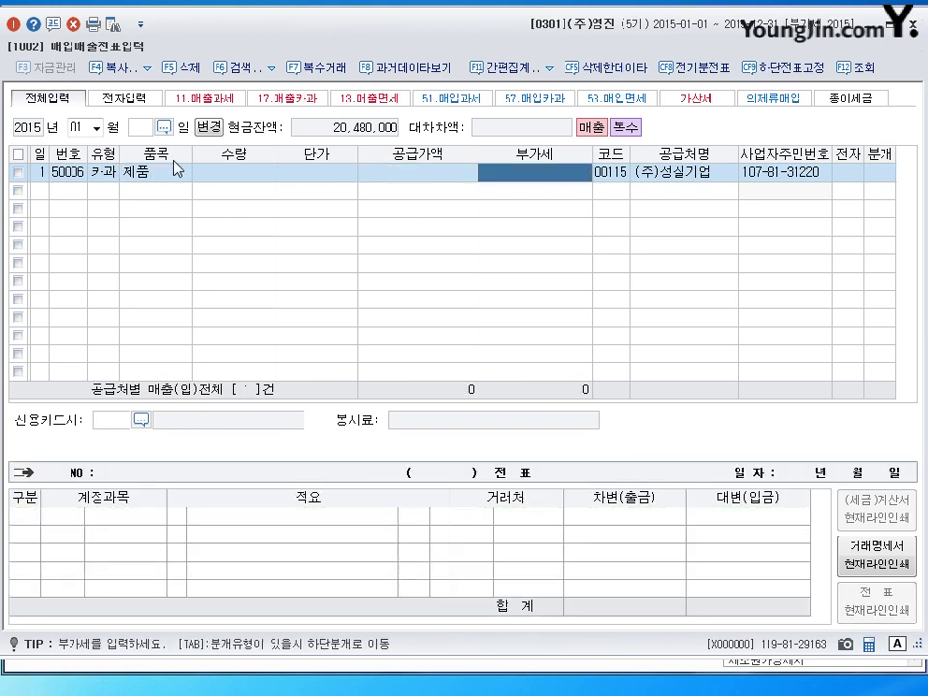
key(Return)
key(Left)
key(Return)
key(Delete)
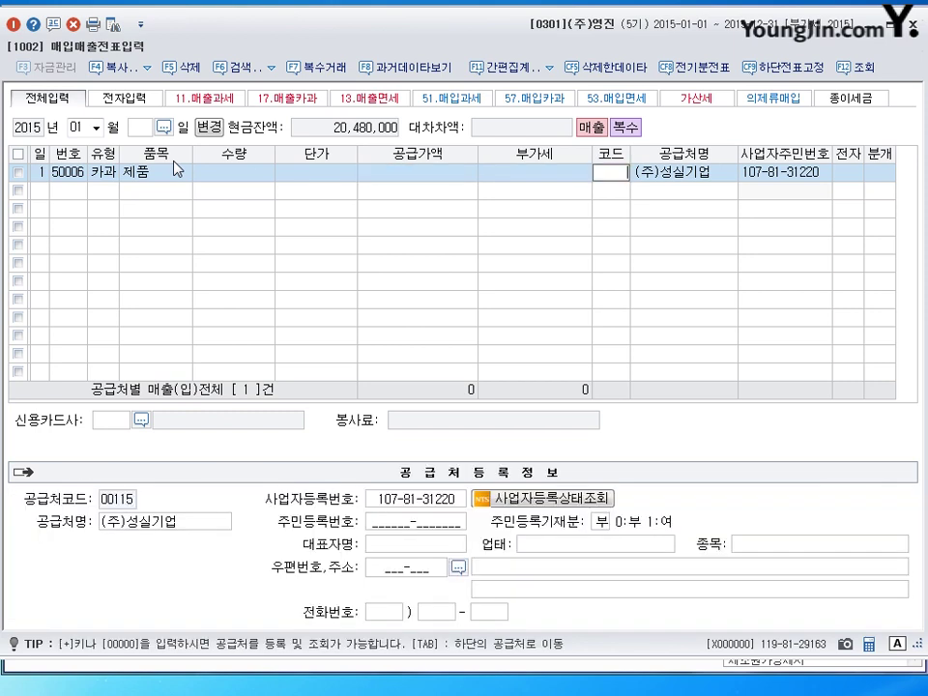
key(Return)
- Enter 1,000,000 as the supply amount (공급가액) of the 카과 slip
key(Left)
key(Left)
key(Left)
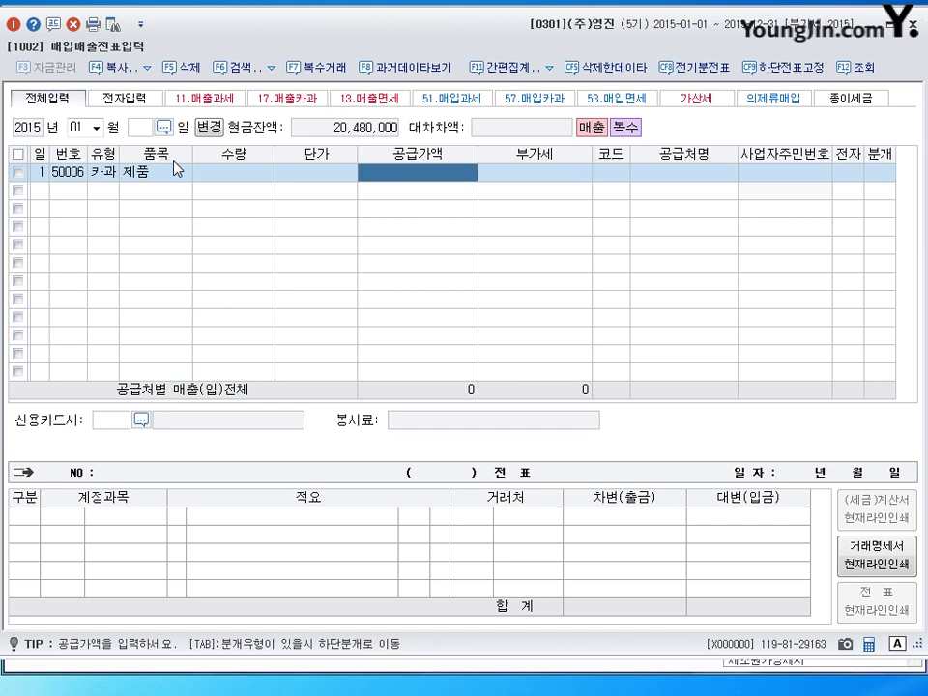
text(1000000)
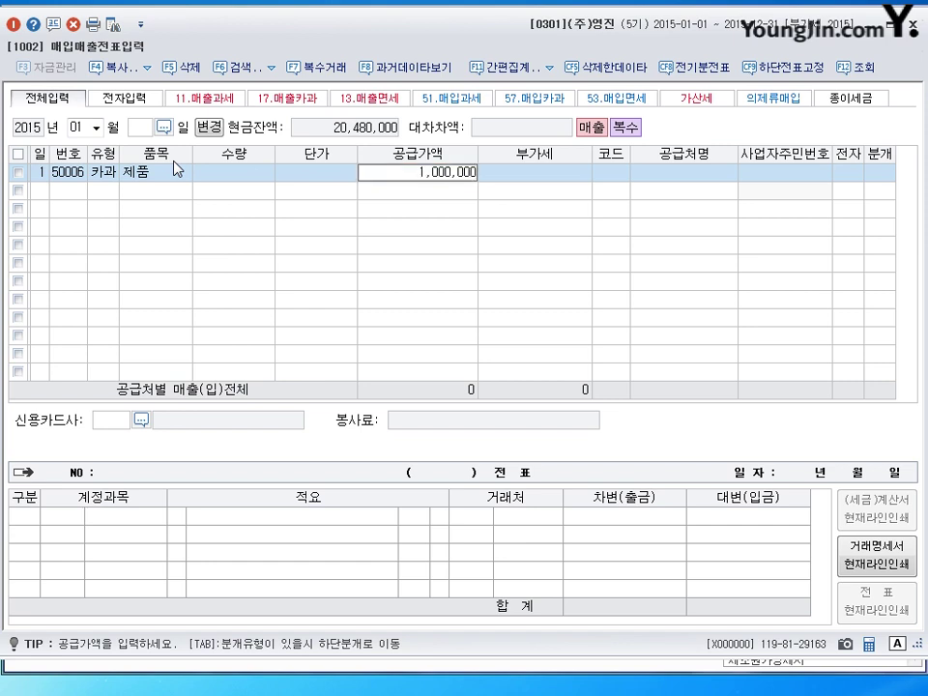
key(Return)
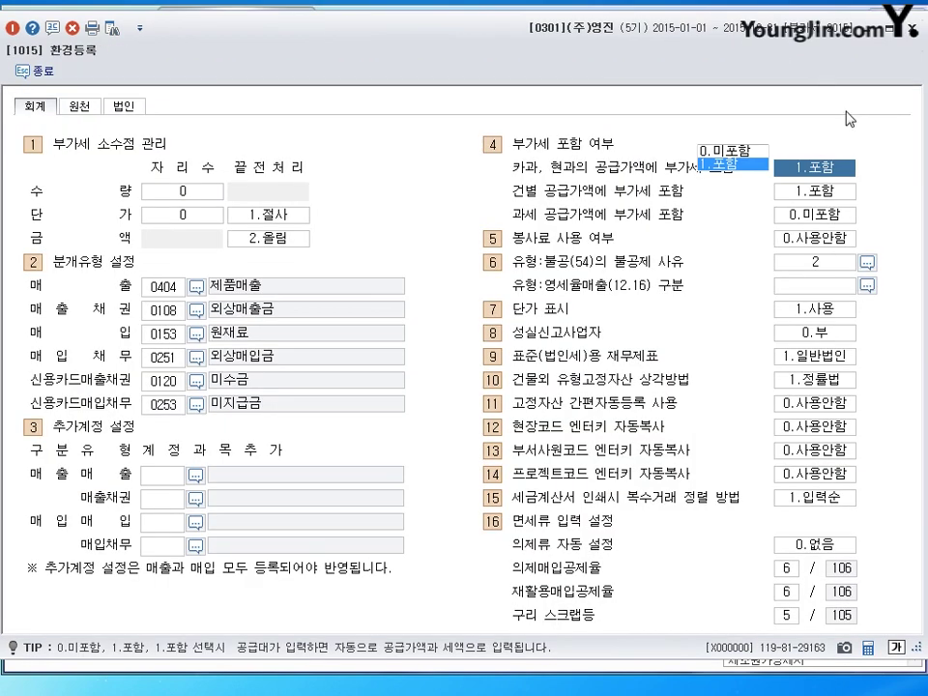
- Examine the 건별 and 과세 부가세 포함 options and 고정자산 간편자동등록 사용 in 환경등록, and find 고정자산등록 in the main menu
click(826, 193)
click(818, 212)
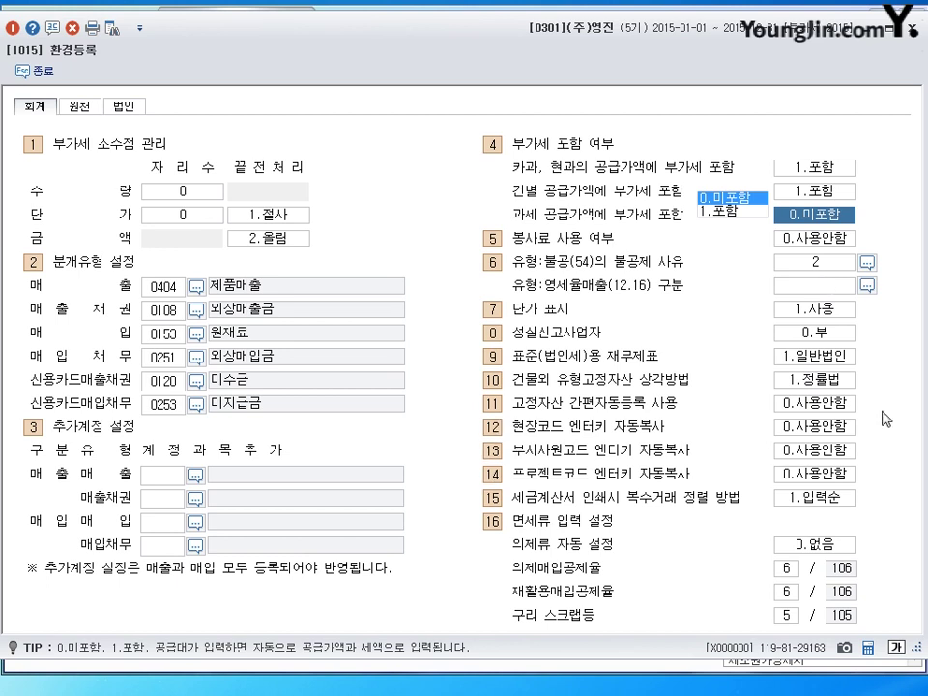
click(833, 402)
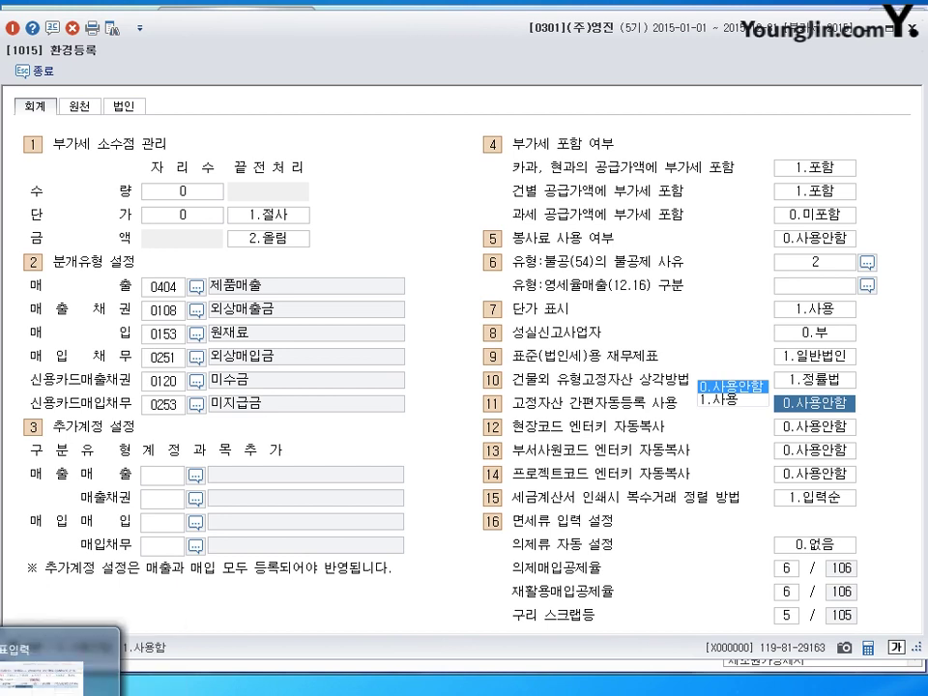
key(Escape)
key(Escape)
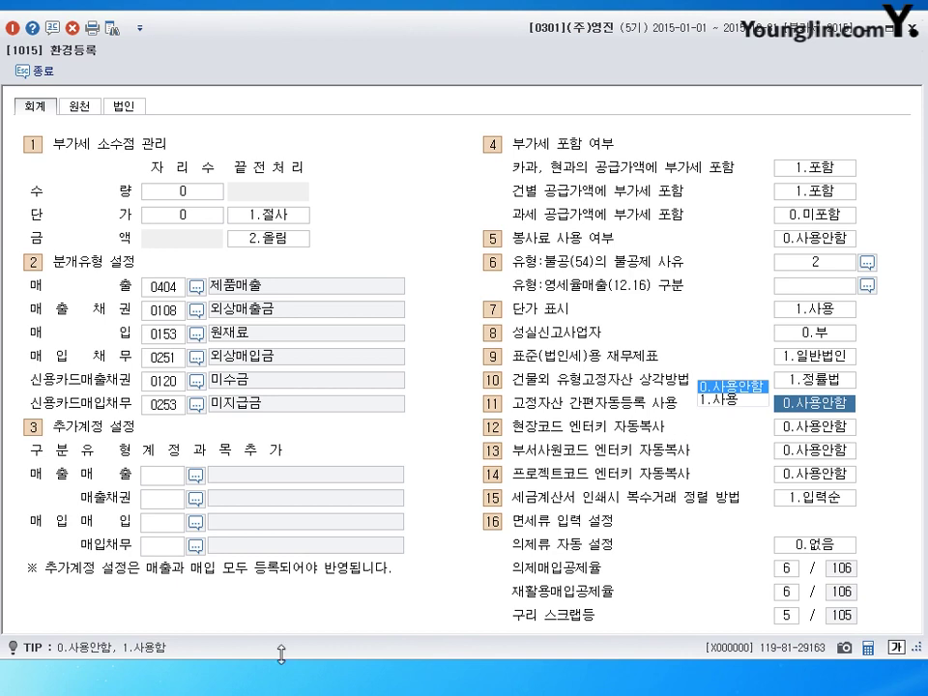
key(Escape)
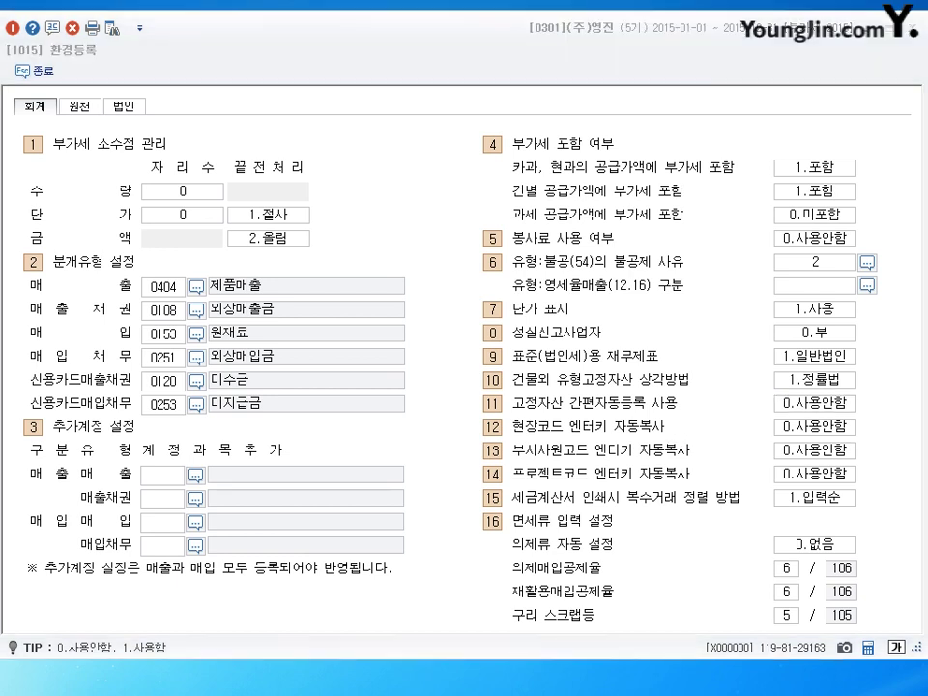
key(Escape)
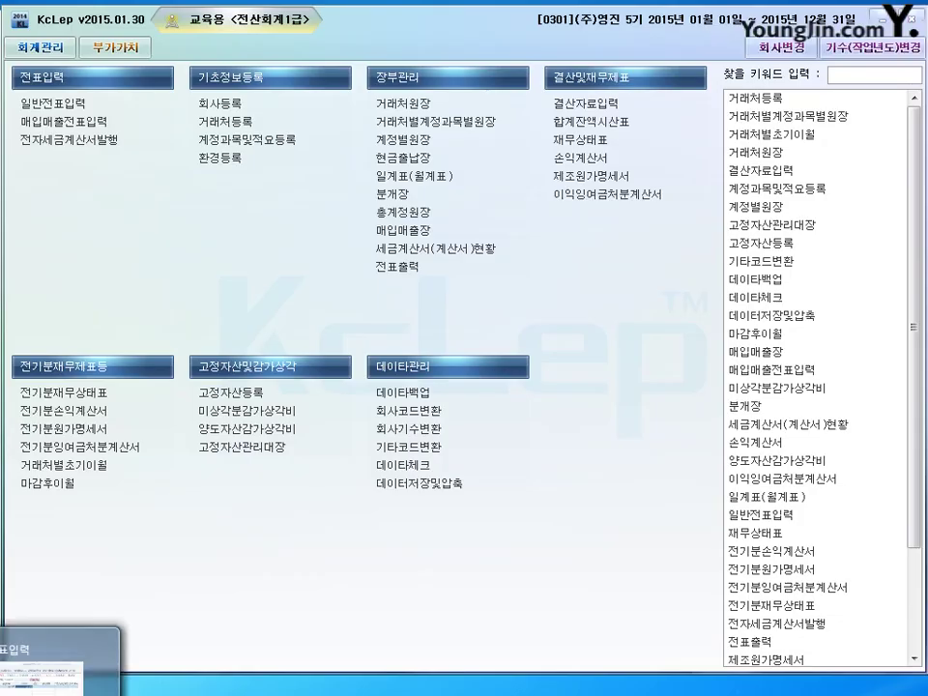
click(251, 394)
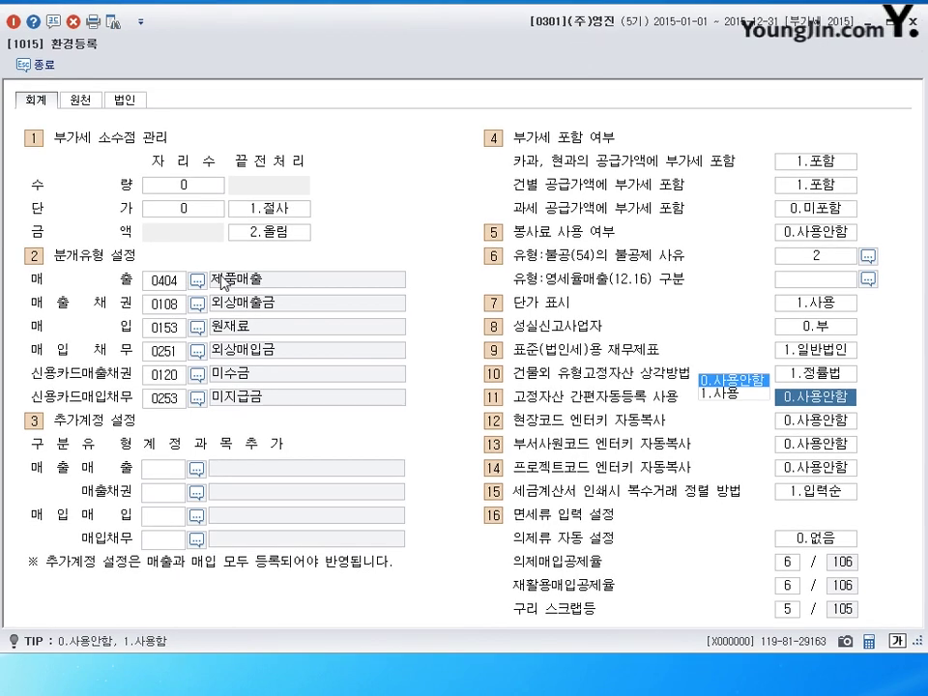
- Examine and compare the default 매출 and 매입 accounts under 분개유형 설정 in 환경등록
click(161, 282)
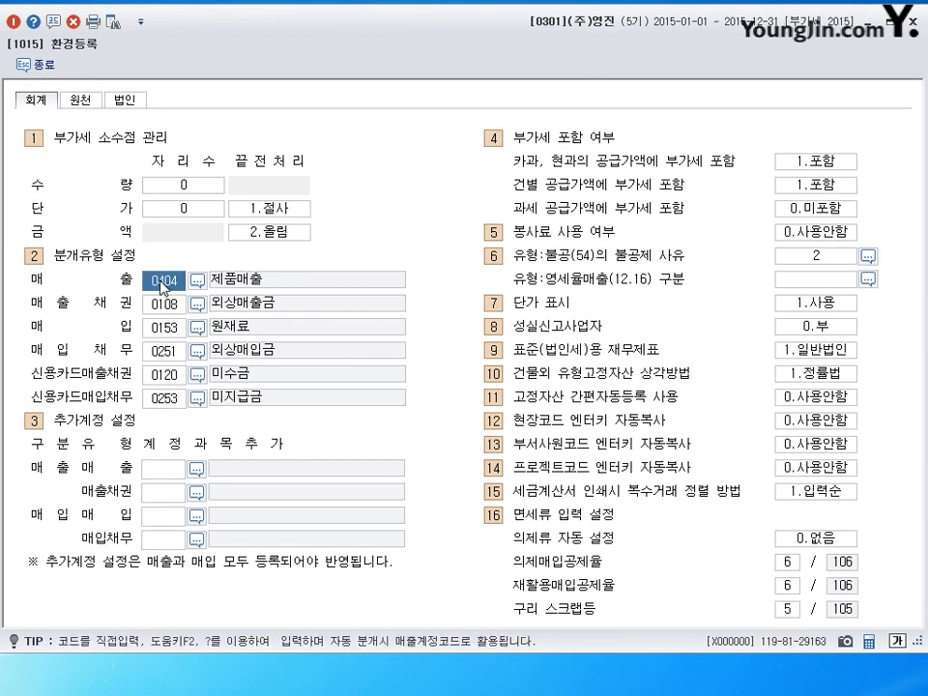
click(166, 328)
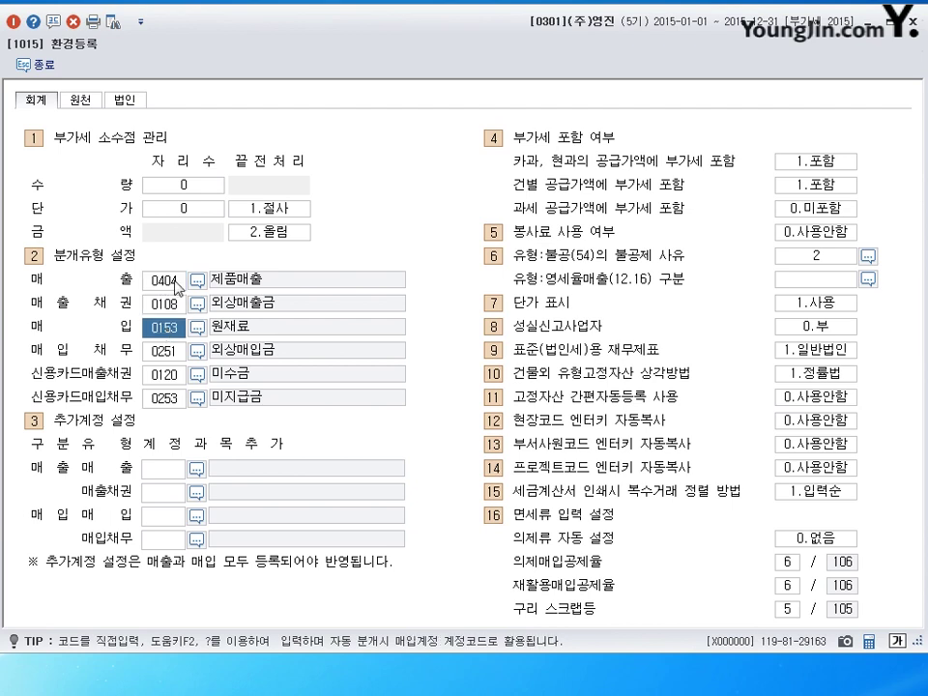
click(166, 282)
click(174, 333)
click(166, 280)
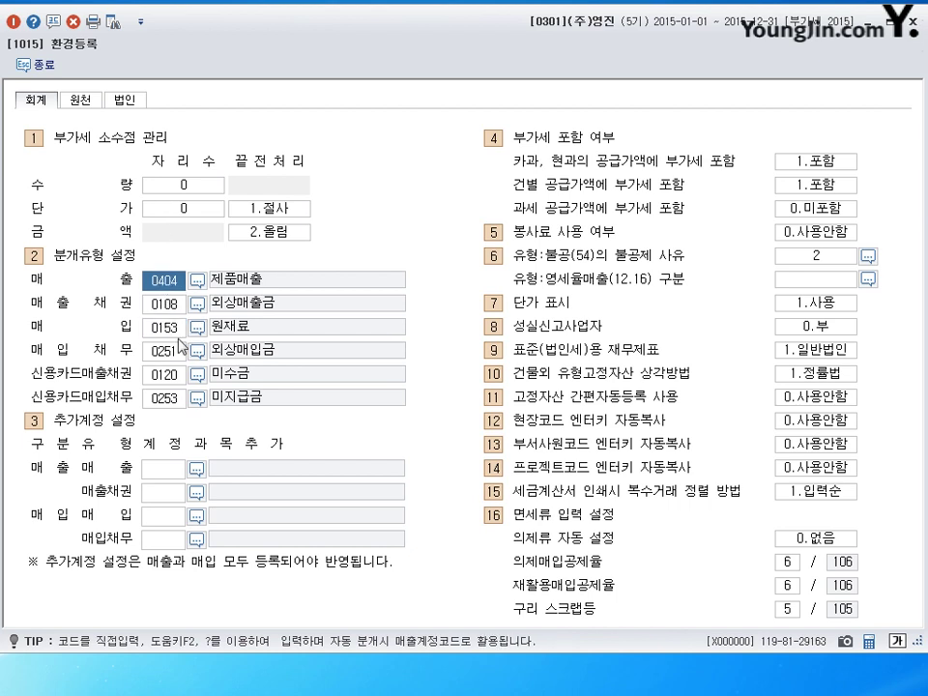
click(174, 328)
click(164, 281)
click(171, 329)
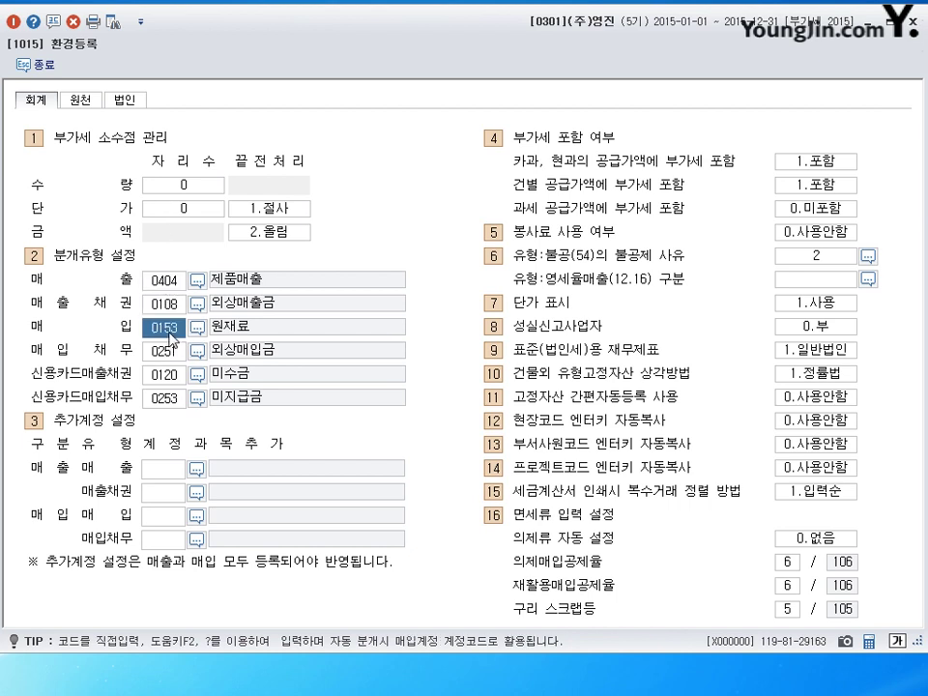
click(166, 280)
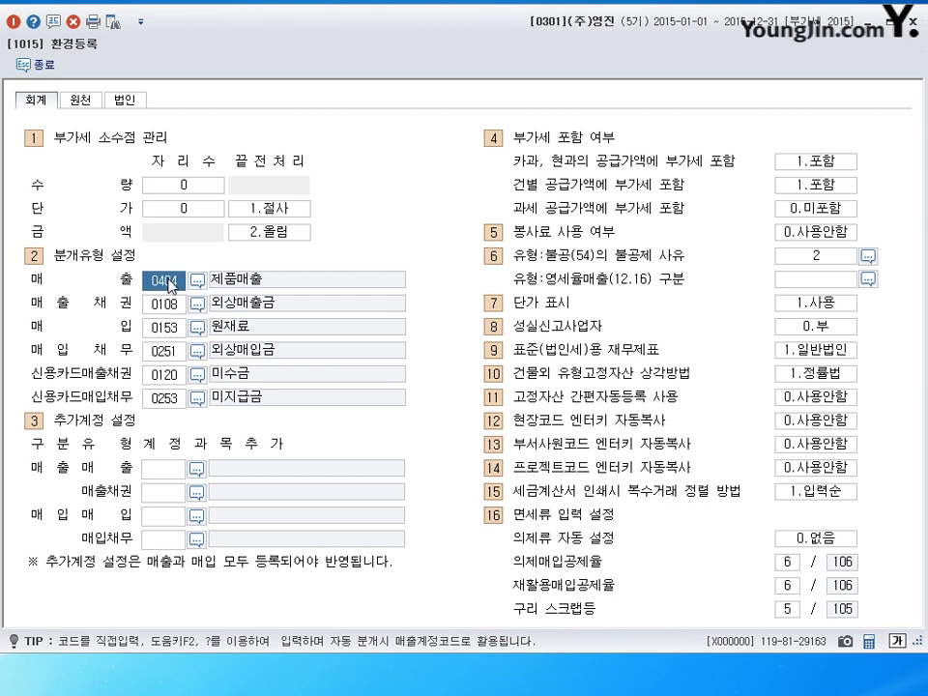
click(171, 327)
click(165, 281)
click(172, 328)
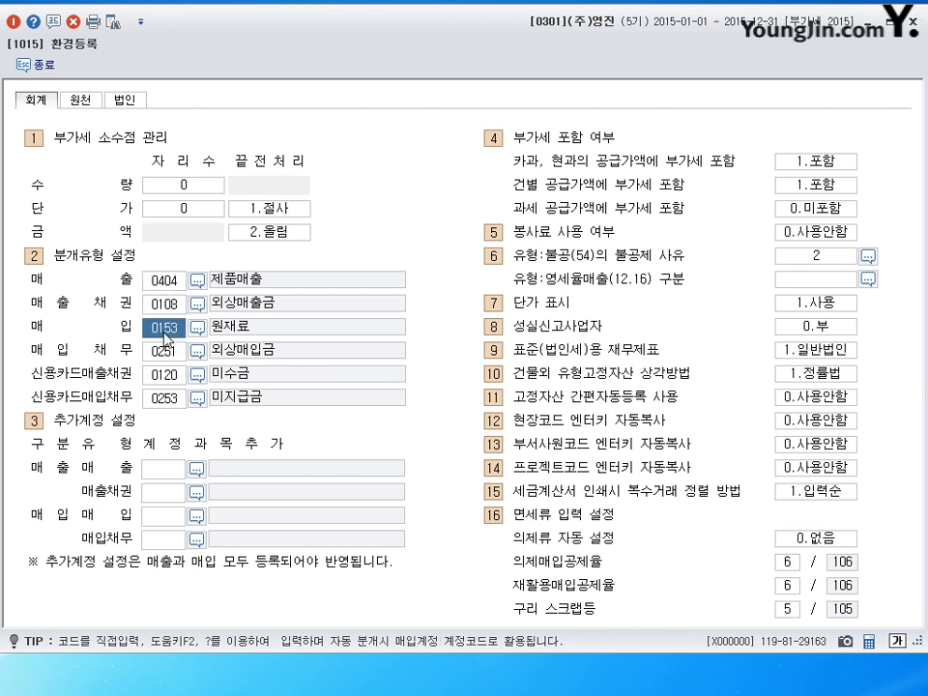
click(165, 280)
click(171, 329)
click(166, 280)
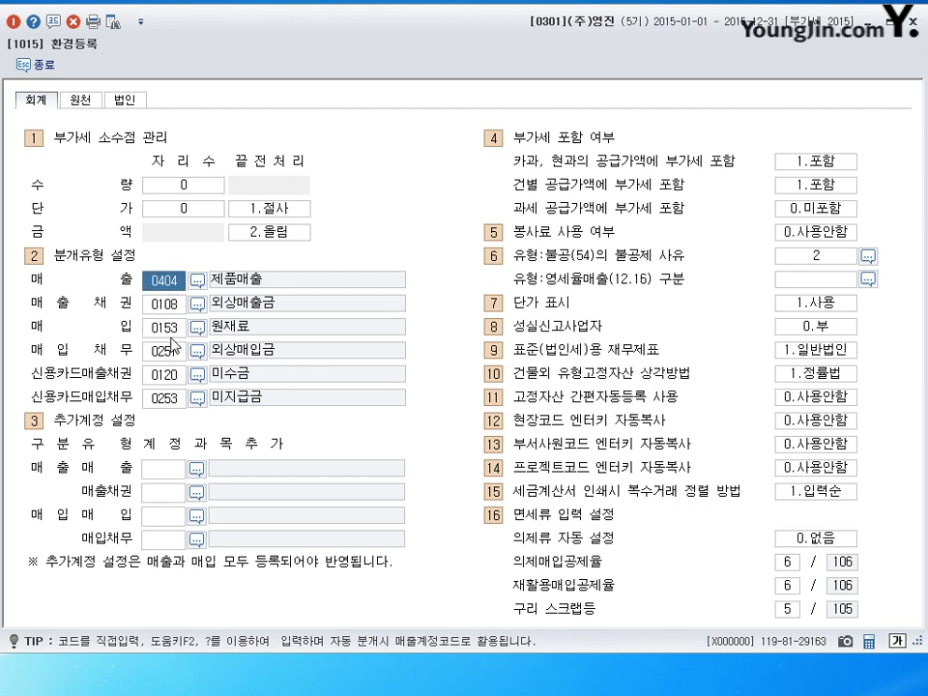
click(171, 330)
click(168, 282)
click(171, 328)
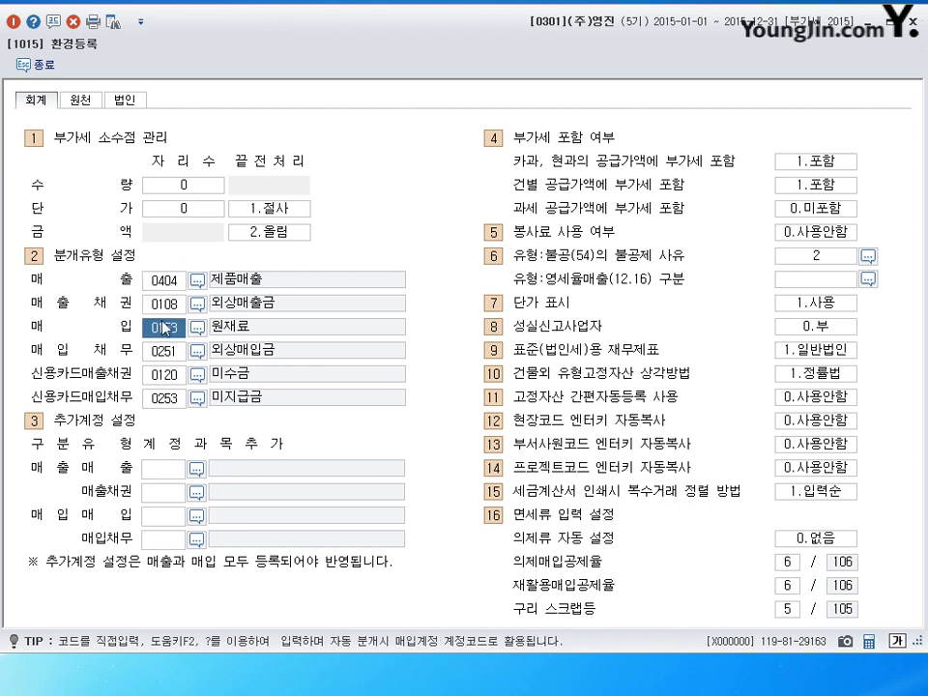
- Close 환경등록 and view the slips under 전자입력, 11.매출과세 and 17.매출카과, returning to 전체입력
click(912, 21)
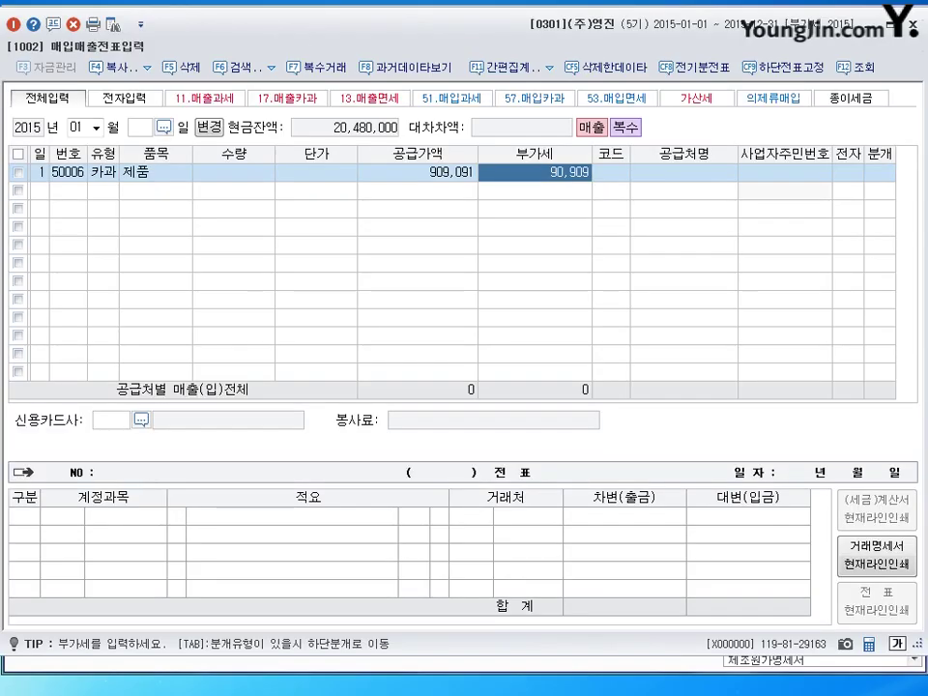
click(111, 99)
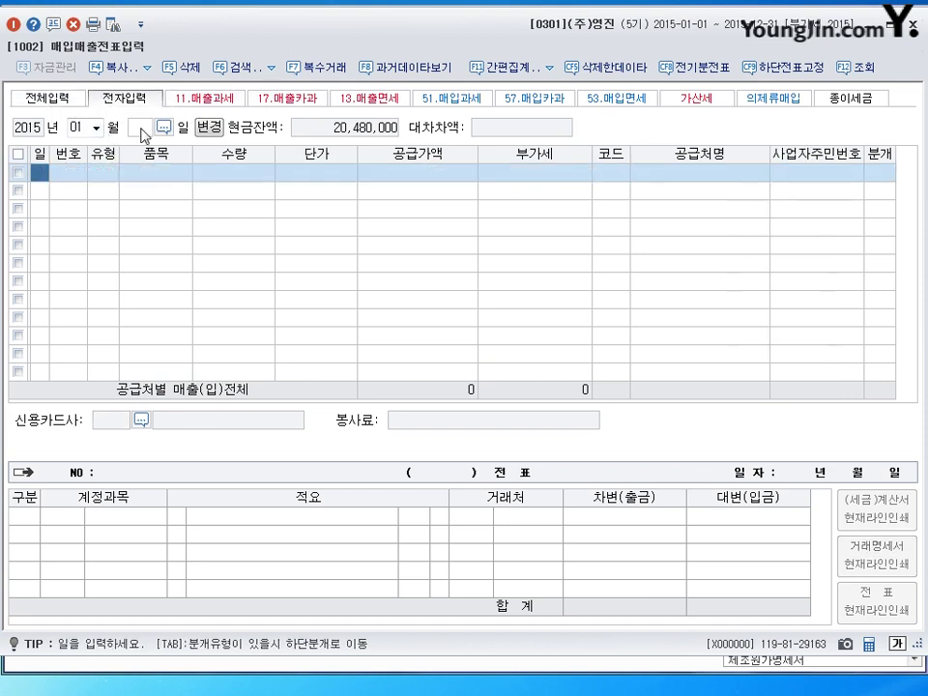
click(208, 101)
click(290, 99)
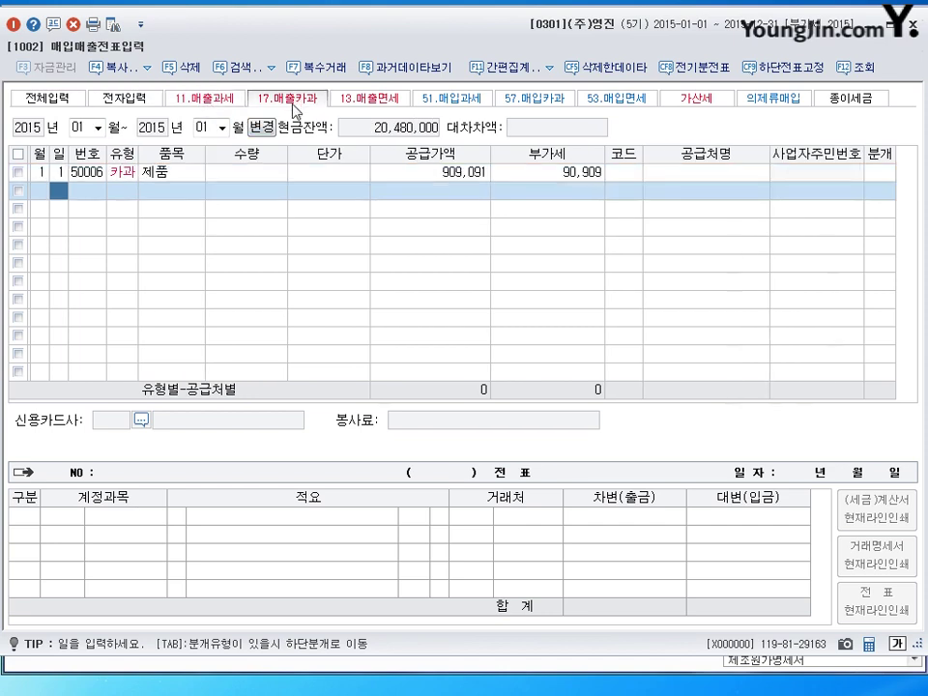
click(50, 99)
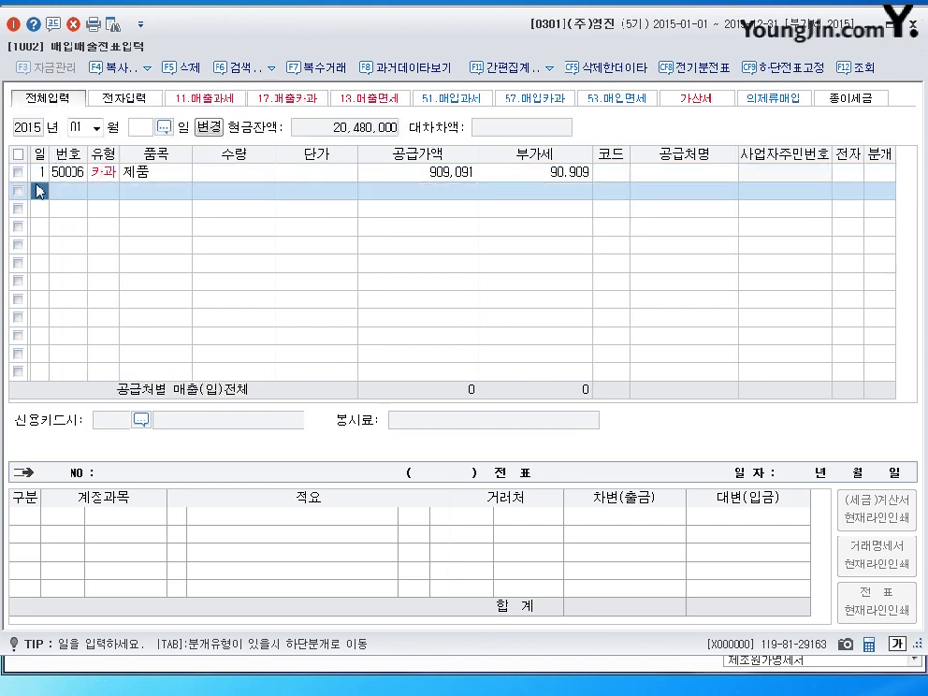
- Change the transaction type (유형) of the January 1 카과 slip to 11.과세
key(Up)
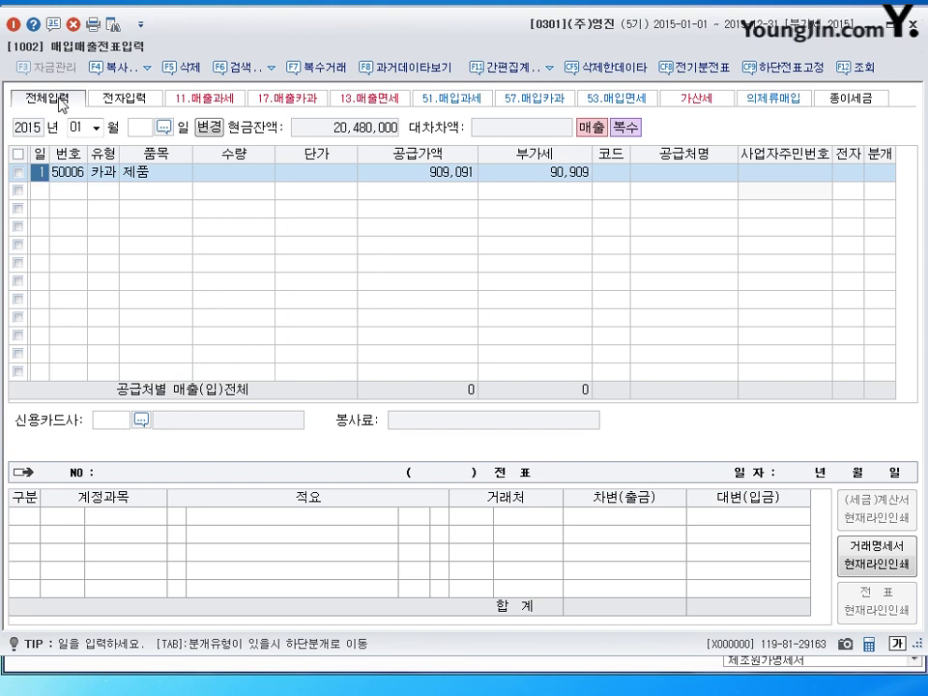
click(97, 174)
text(11)
key(Return)
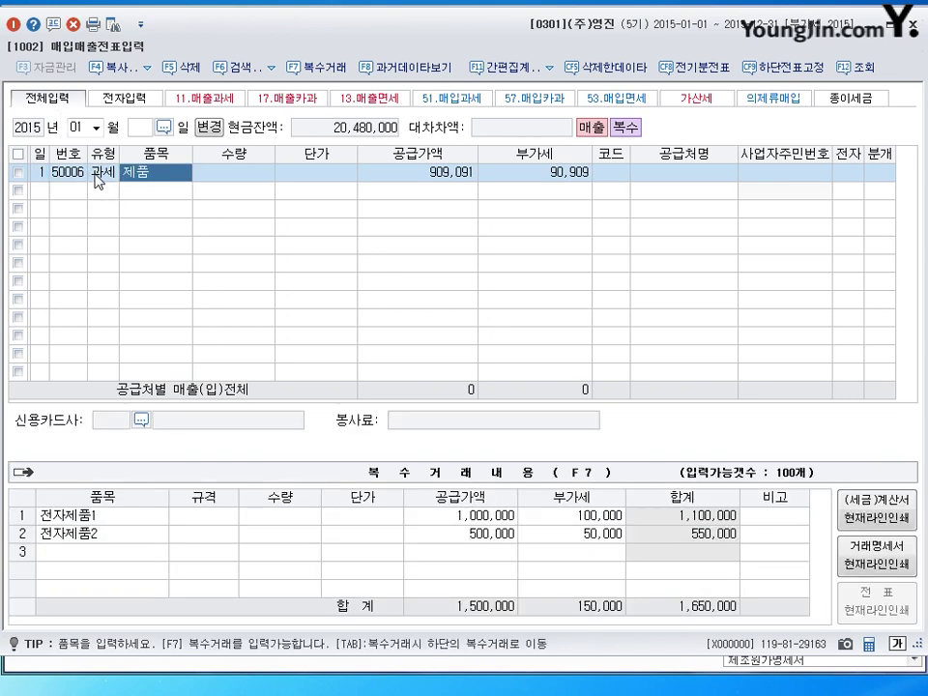
click(110, 173)
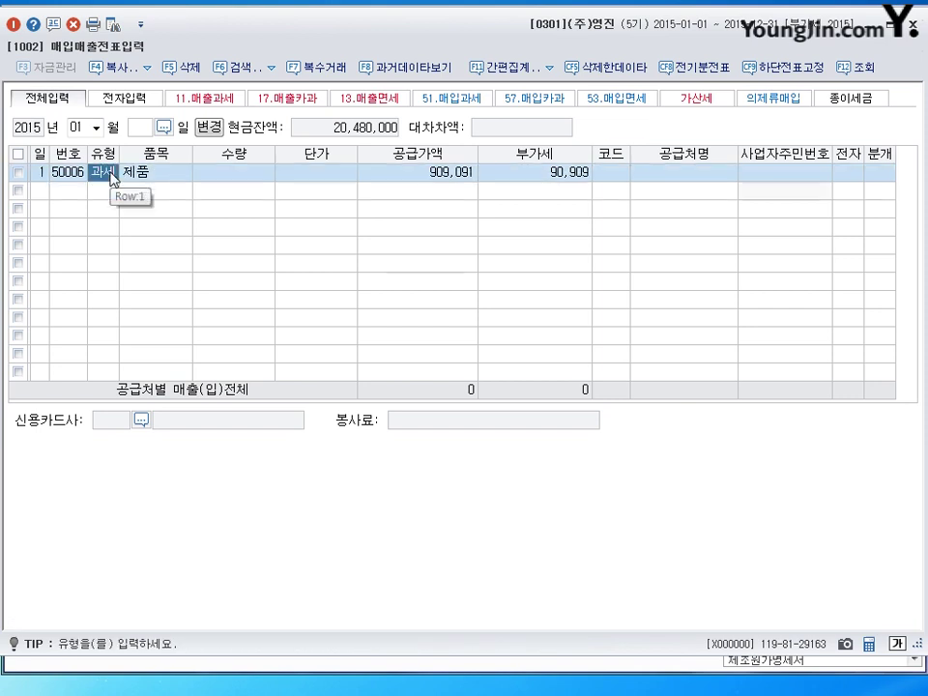
- Compare how the slip is listed under 11.매출과세, 17.매출카과 and 전체입력, and view its available VAT types
click(212, 100)
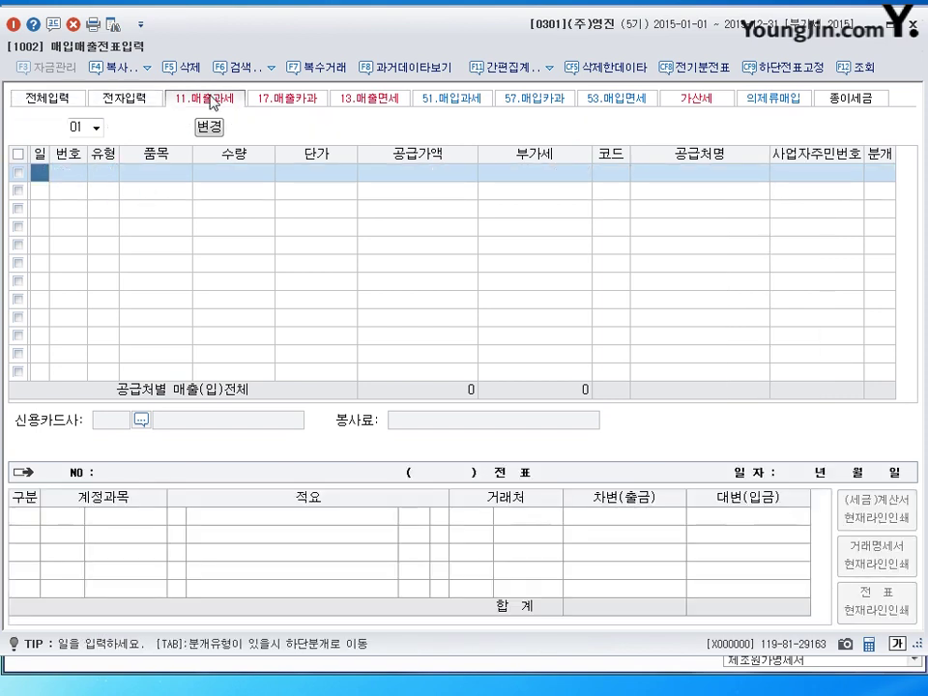
click(275, 99)
click(217, 100)
click(212, 100)
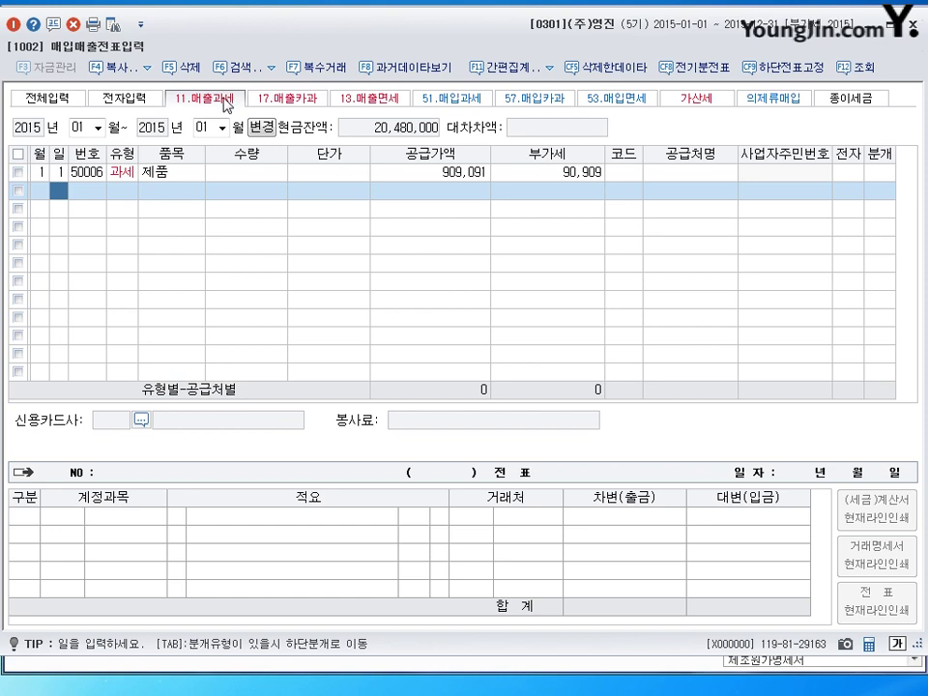
click(68, 97)
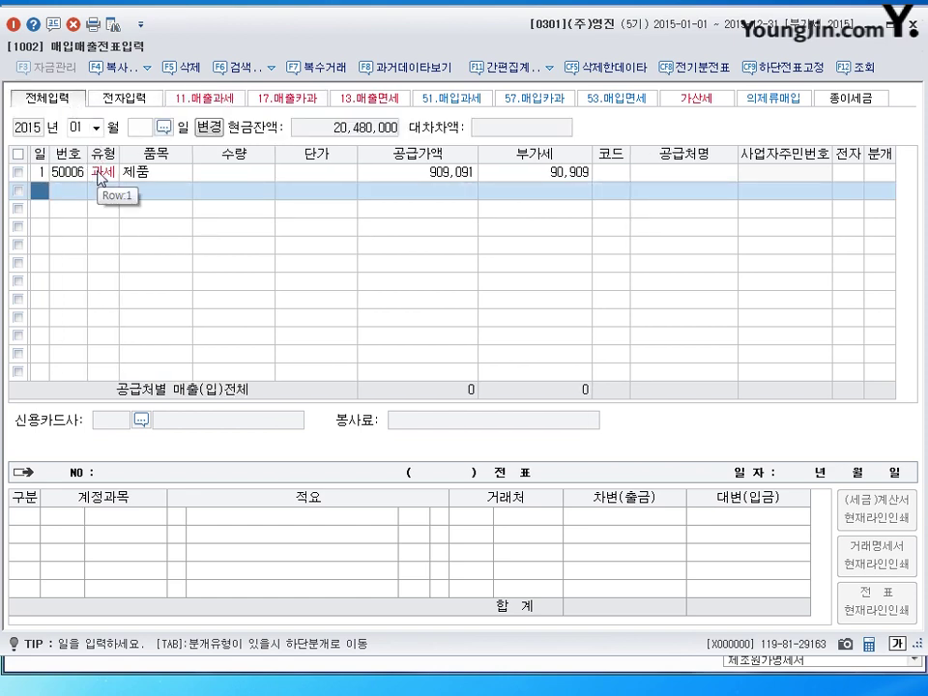
click(100, 177)
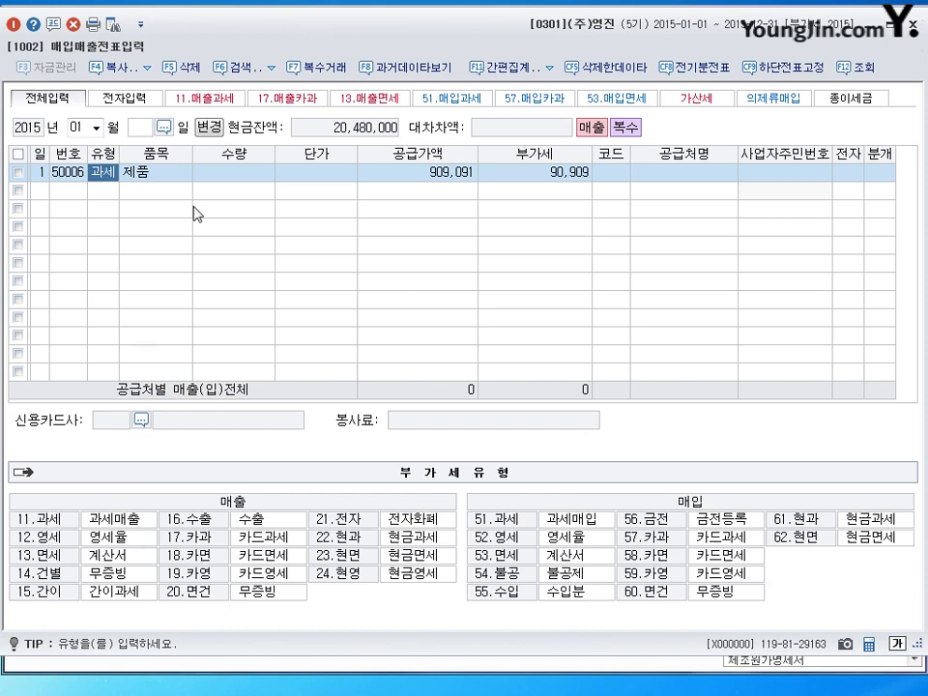
click(205, 98)
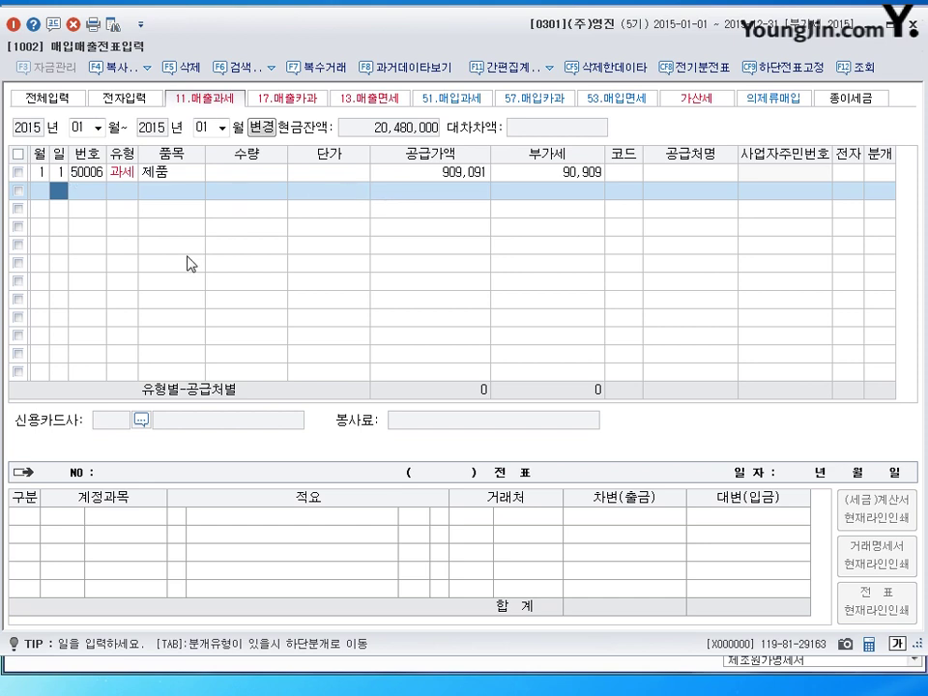
click(50, 98)
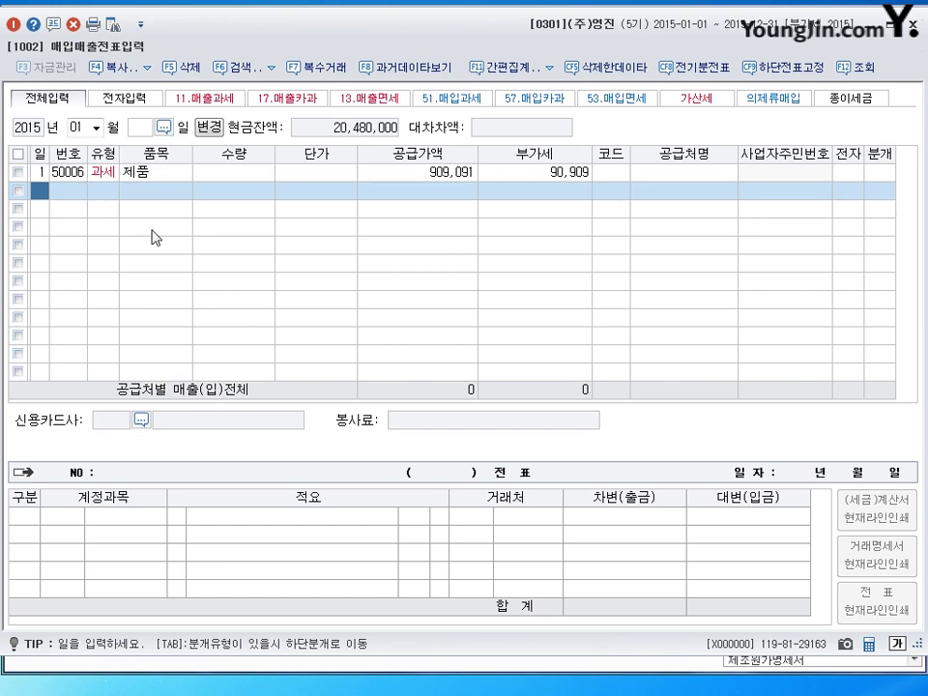
click(104, 173)
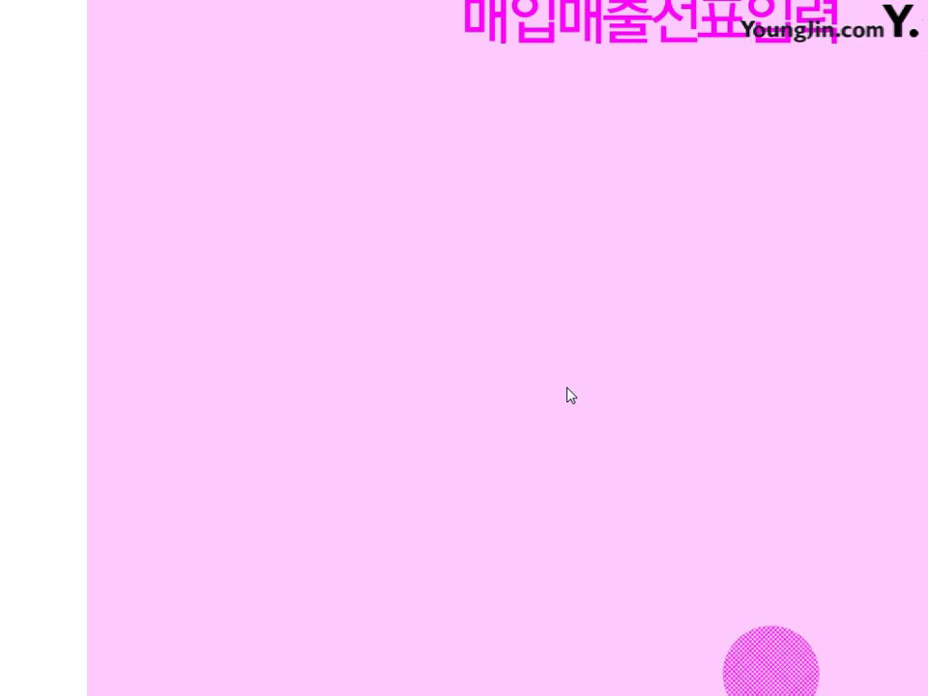
- Find the 매출거래 유형 section in the textbook PDF and examine sales types 11.과세, 12.영세 and 14.건별, highlighting each name
scroll(572, 395, down, 10)
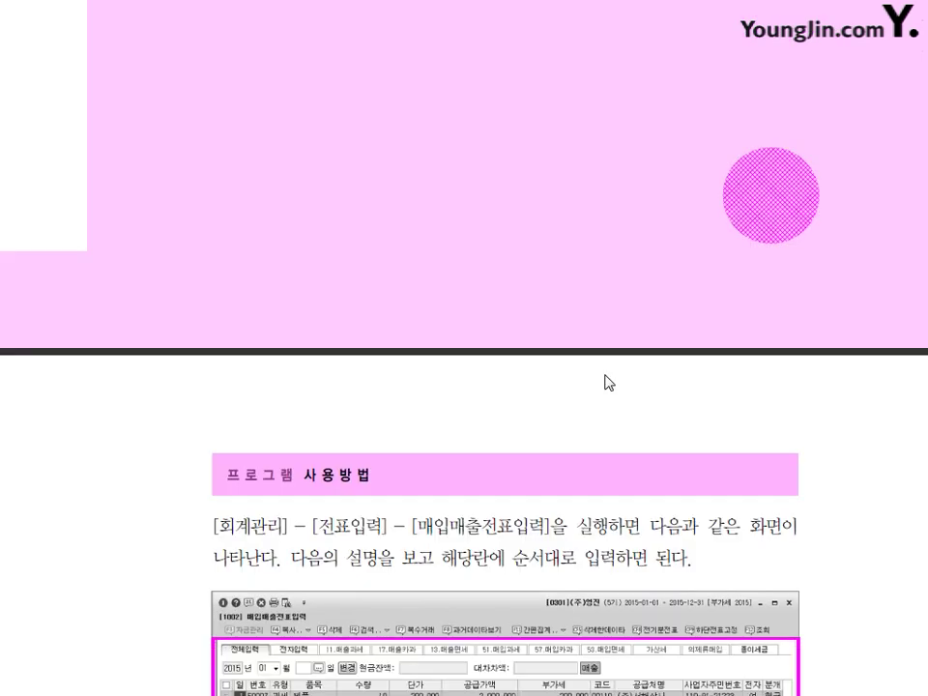
scroll(606, 421, down, 20)
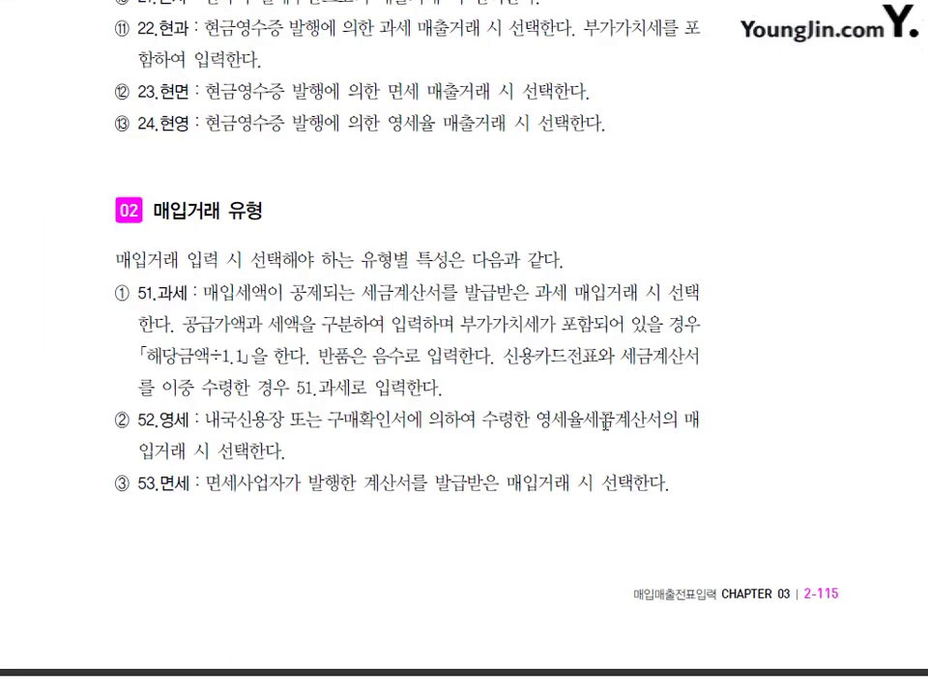
scroll(606, 422, up, 10)
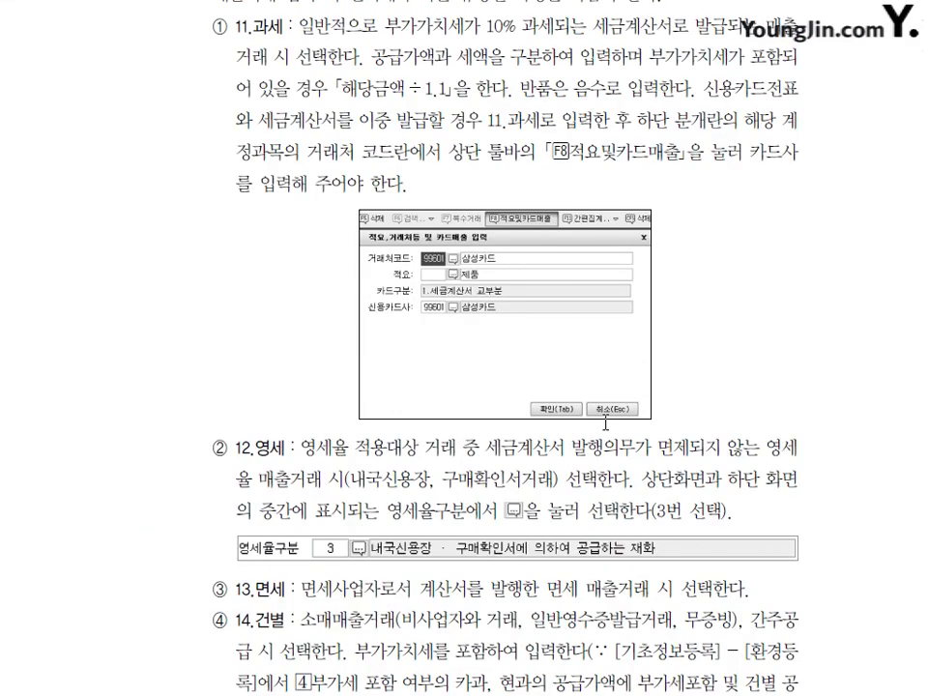
scroll(606, 422, up, 5)
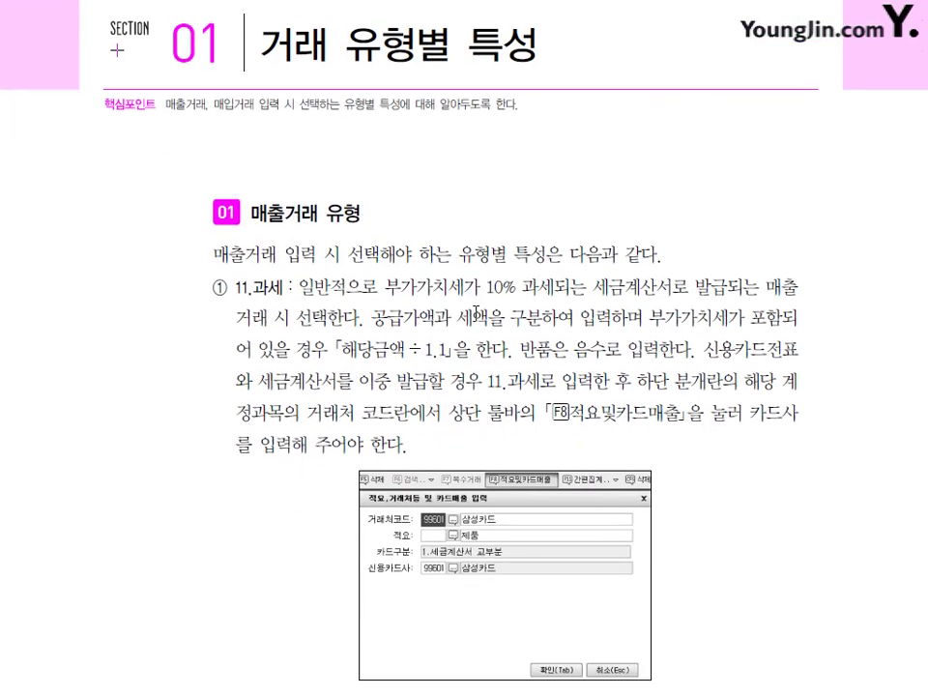
scroll(475, 311, down, 1)
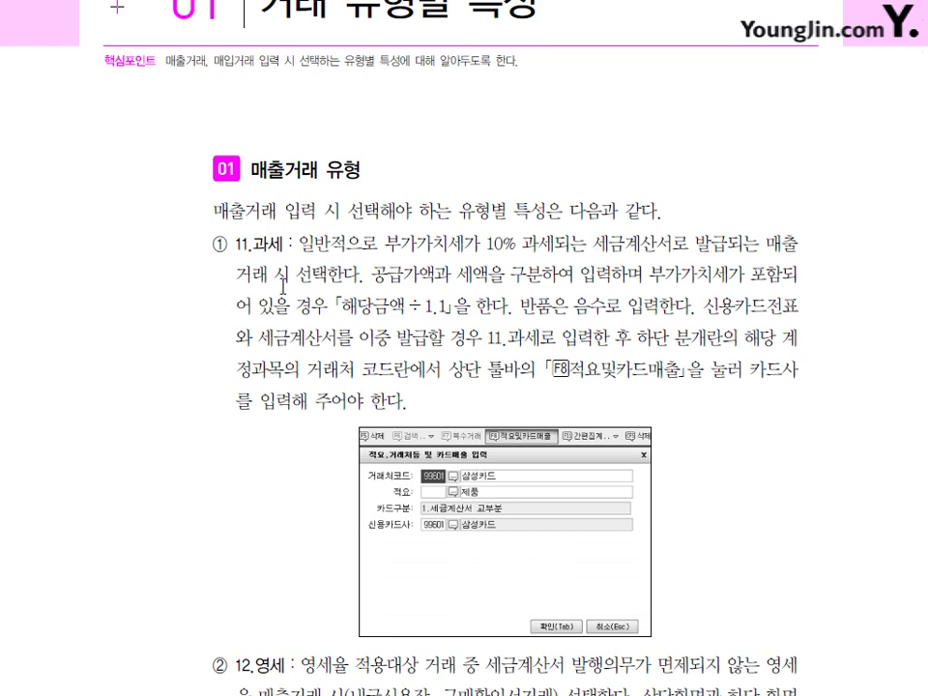
drag(236, 239, 289, 241)
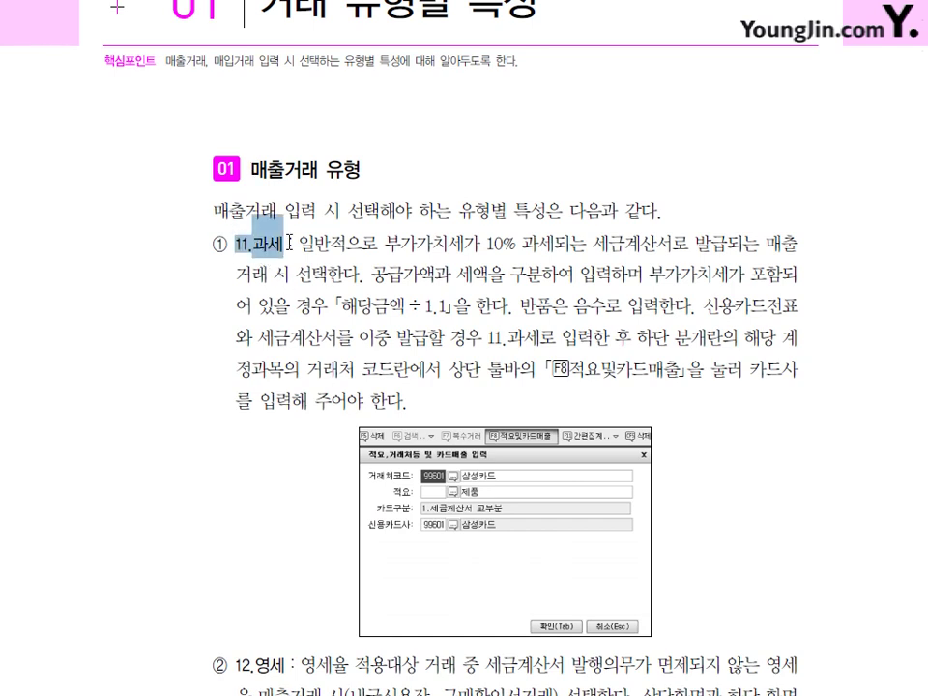
click(289, 241)
scroll(285, 391, down, 3)
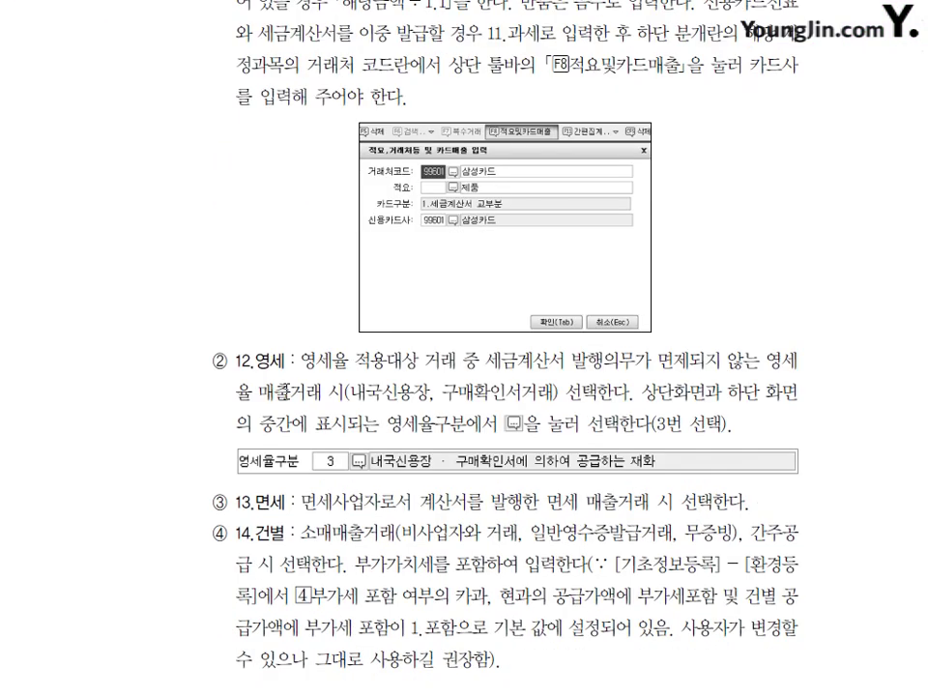
drag(236, 362, 283, 363)
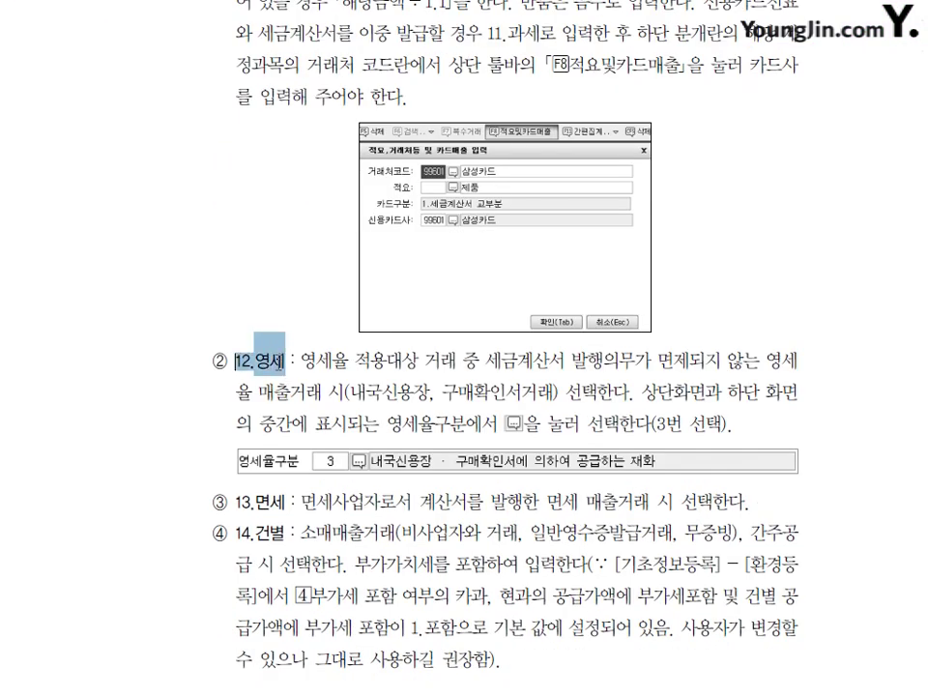
click(283, 364)
scroll(270, 348, down, 2)
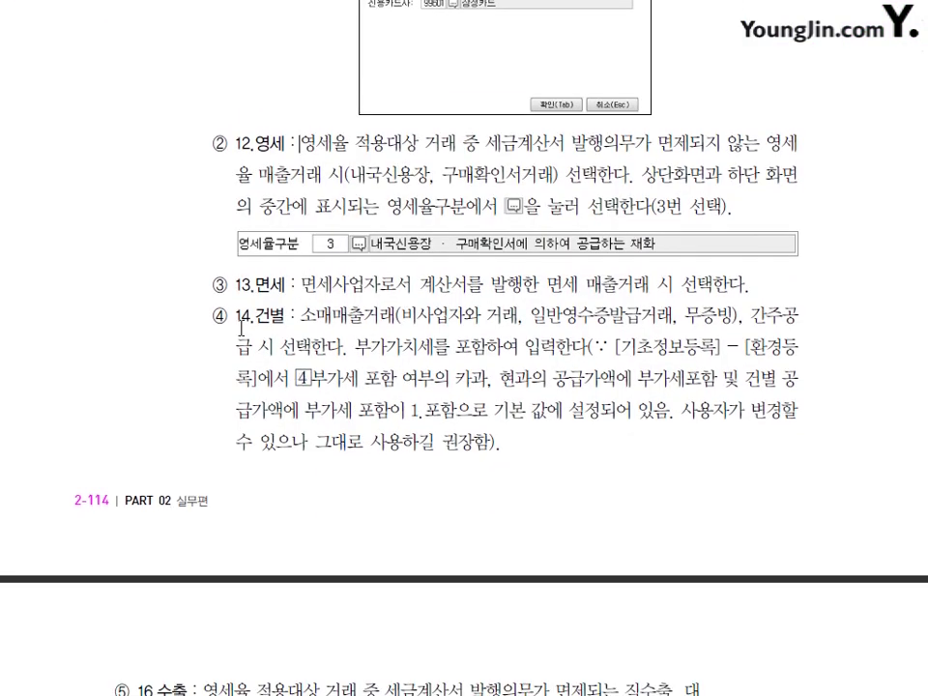
drag(241, 328, 305, 316)
click(272, 346)
- Examine the textbook's descriptions of sales types 16.수출, 17.카과 and 22.현과, highlighting each type name
scroll(273, 346, down, 4)
drag(141, 259, 195, 259)
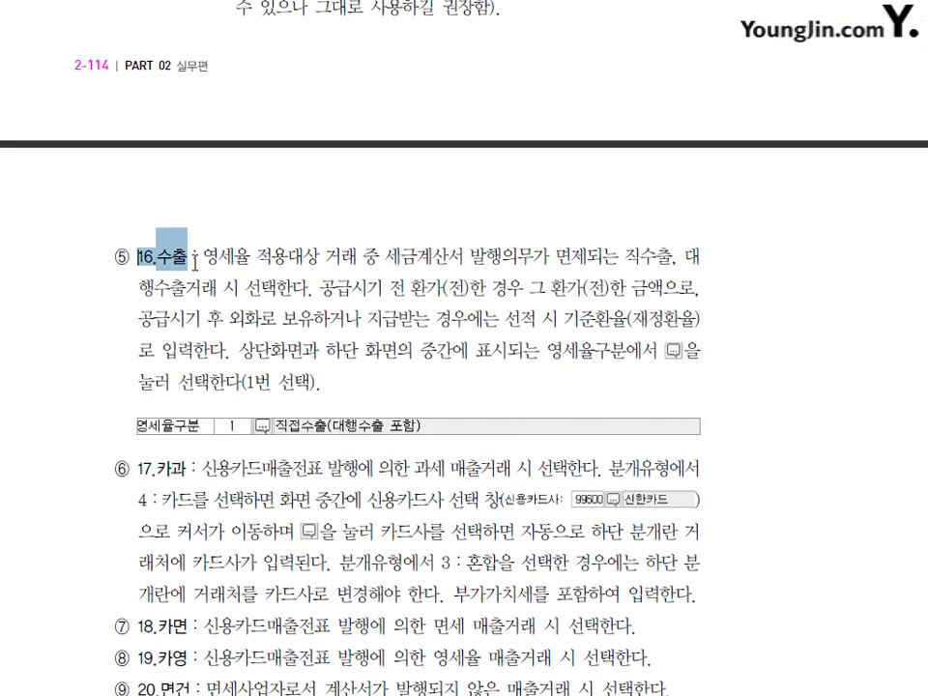
click(321, 329)
scroll(322, 329, down, 2)
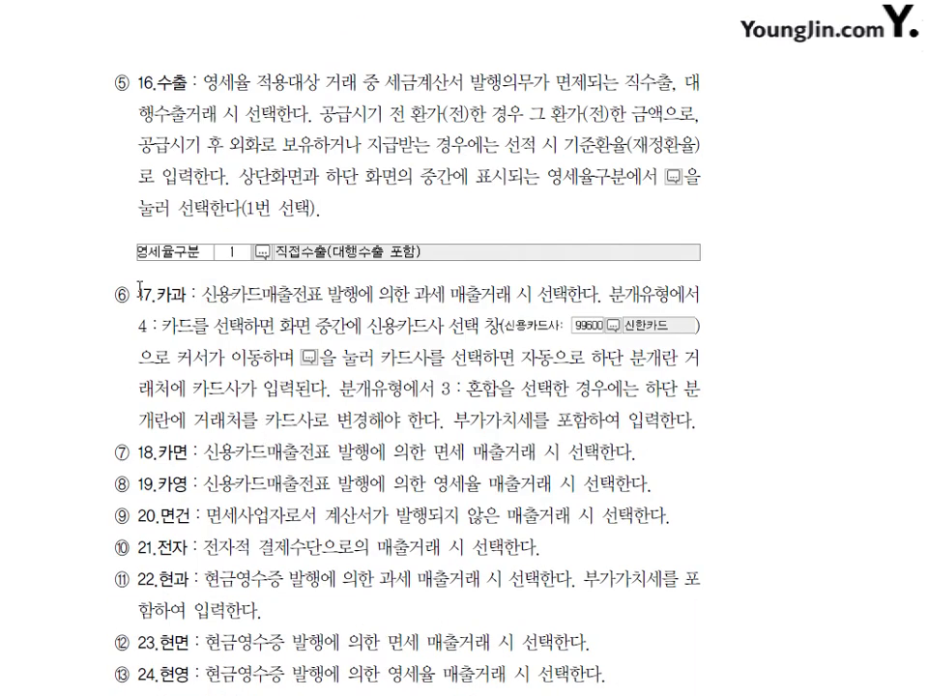
drag(134, 295, 187, 294)
click(233, 293)
scroll(290, 493, down, 2)
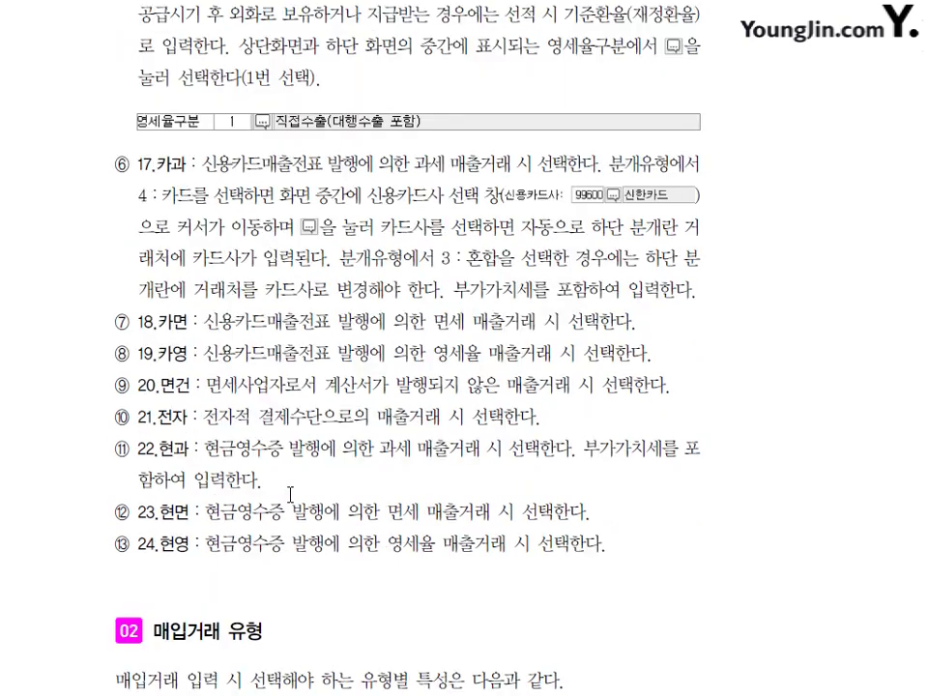
drag(145, 446, 190, 448)
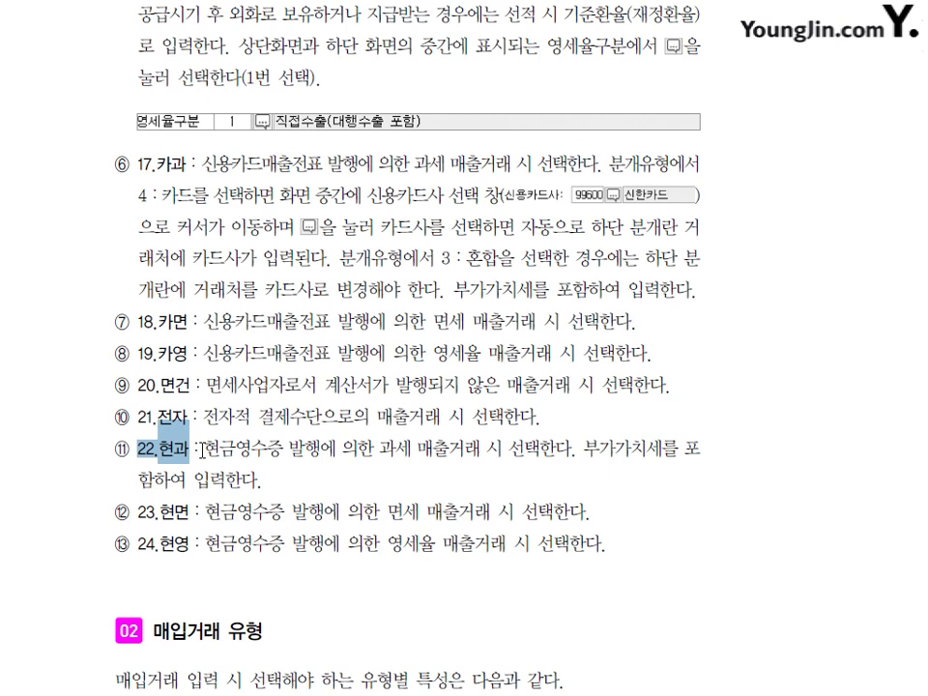
- Examine the textbook's 매입거래 유형 section, highlighting 51.과세, 52.영세 and 53.면세 and continuing to 54.불공
scroll(209, 449, down, 5)
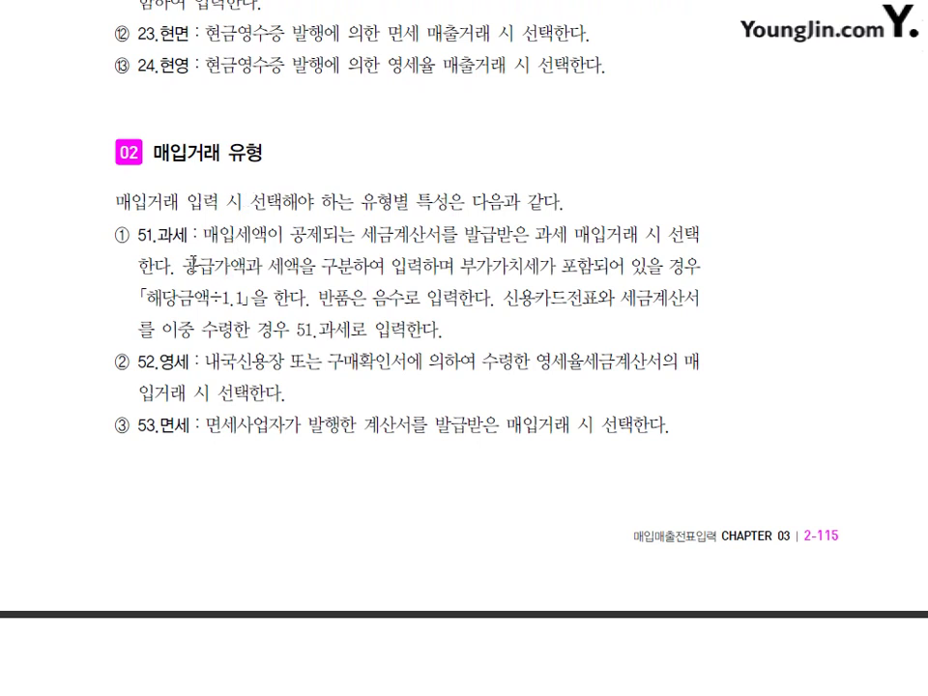
drag(142, 232, 187, 229)
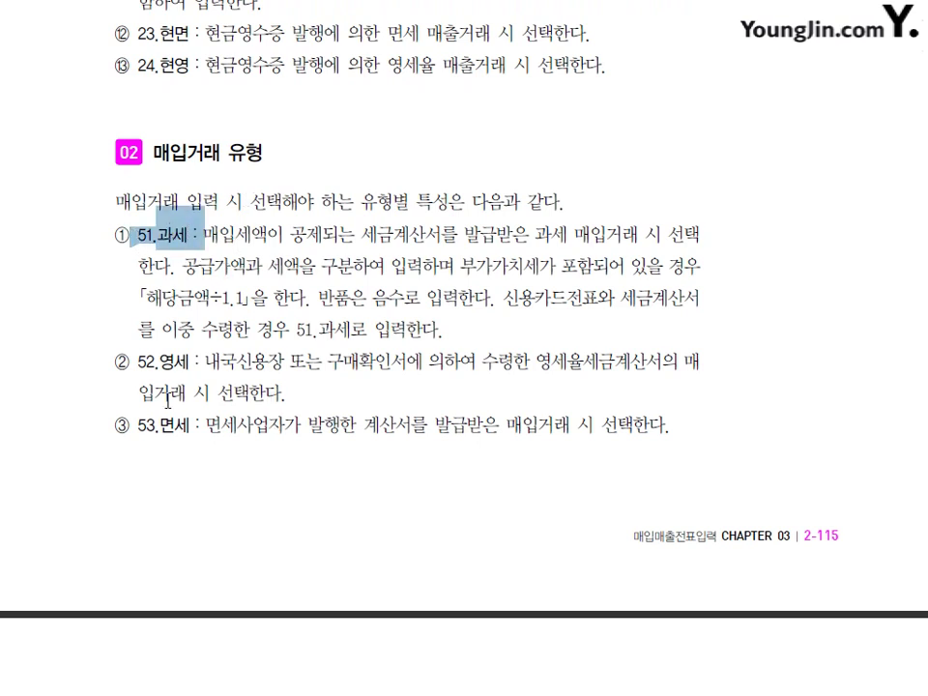
drag(136, 365, 234, 362)
click(171, 513)
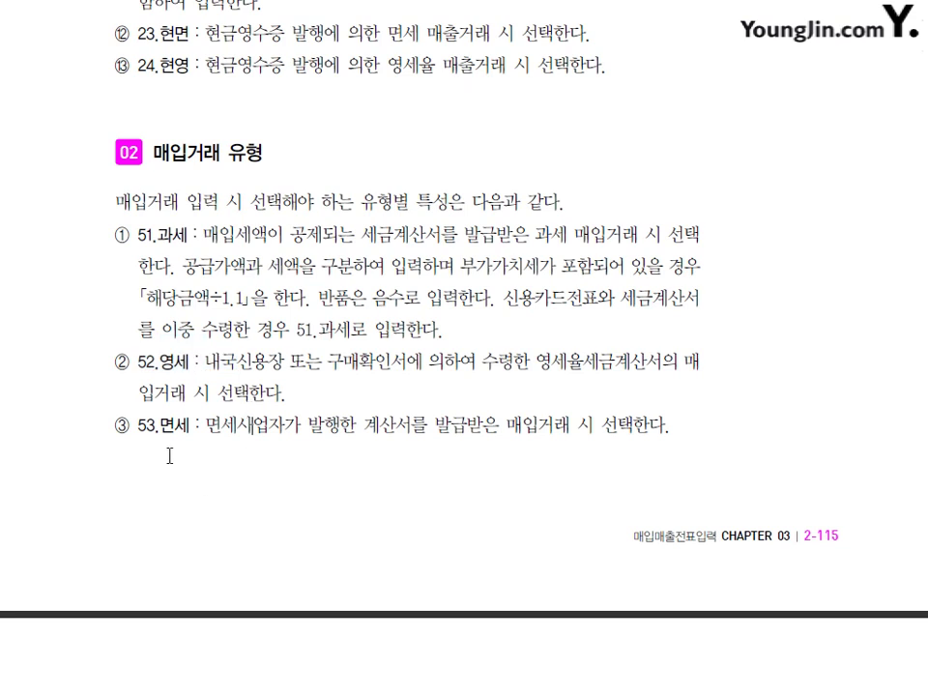
drag(120, 426, 300, 426)
click(275, 487)
scroll(275, 487, down, 5)
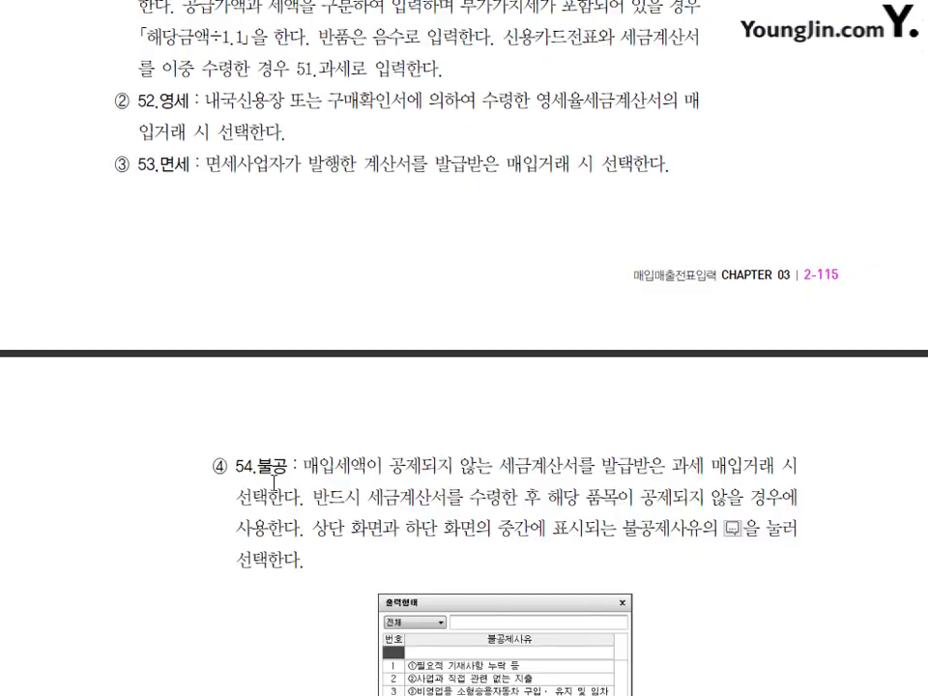